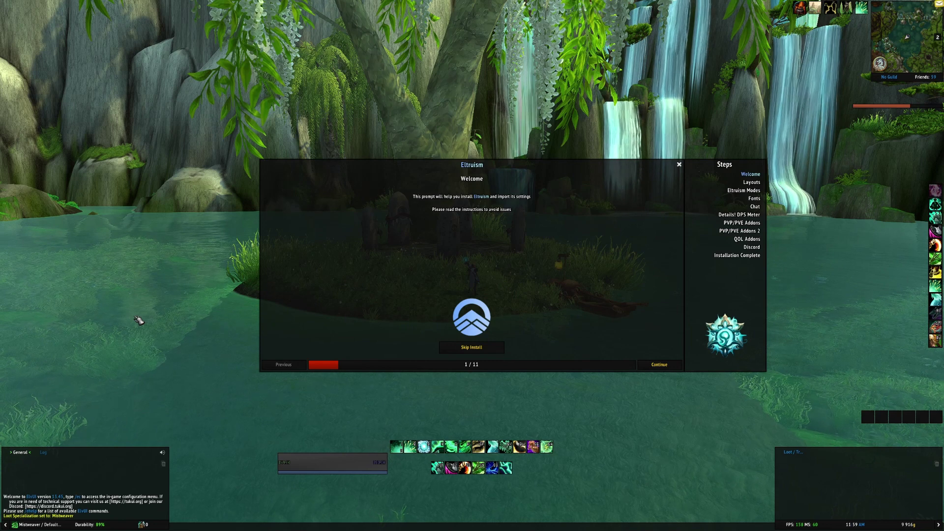
Step: Target your own character and advance the Eltruism installer to the Layouts step
left_click(319, 462)
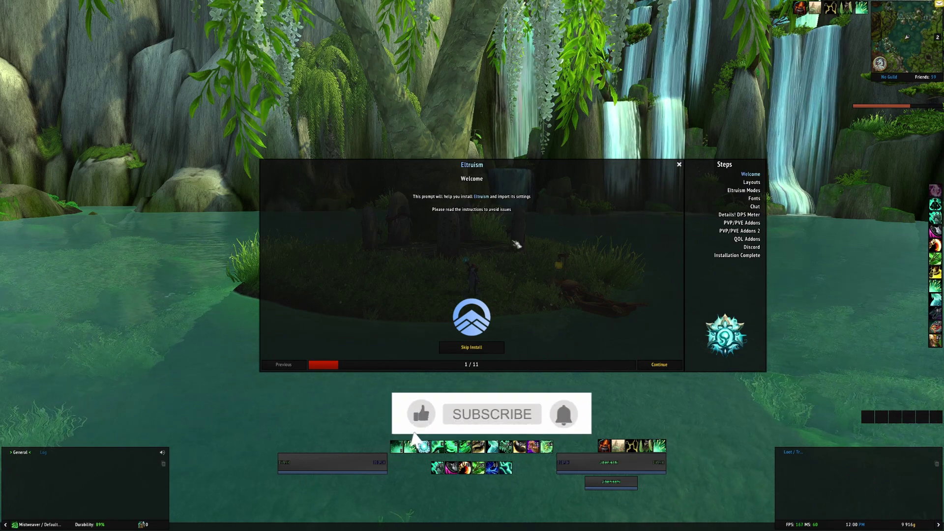
left_click(645, 366)
Step: Choose the Healer layout after briefly previewing Alternative Frames
left_click(473, 349)
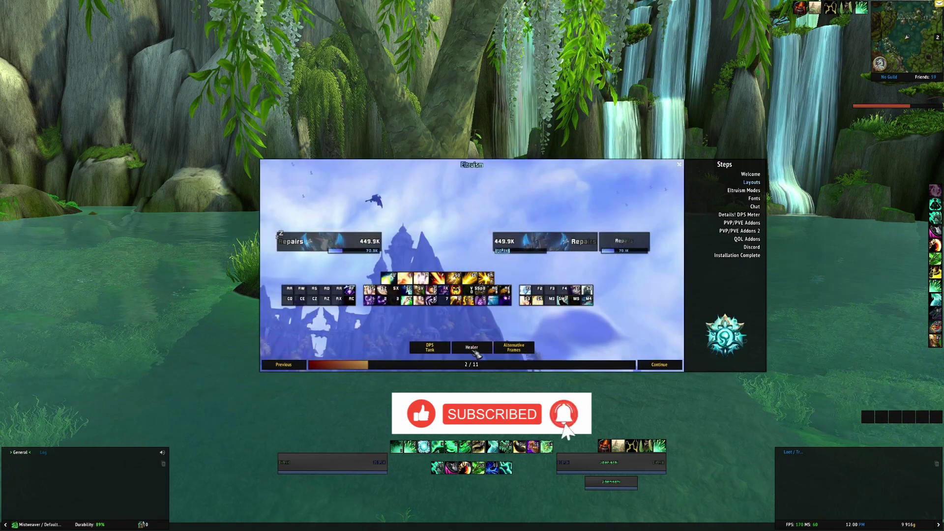
left_click(514, 348)
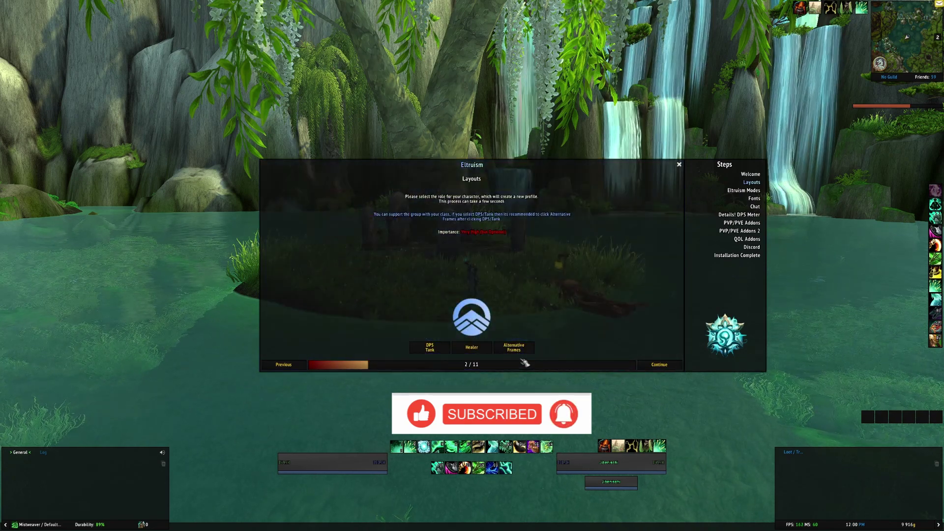
left_click(480, 350)
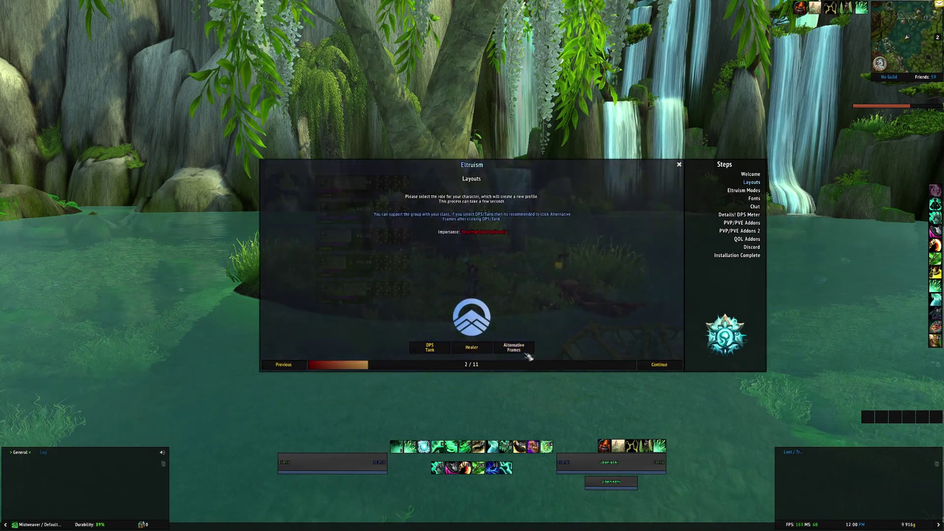
Step: Preview the Eltruism Modes step, then go back to the installer's Welcome page
left_click(644, 364)
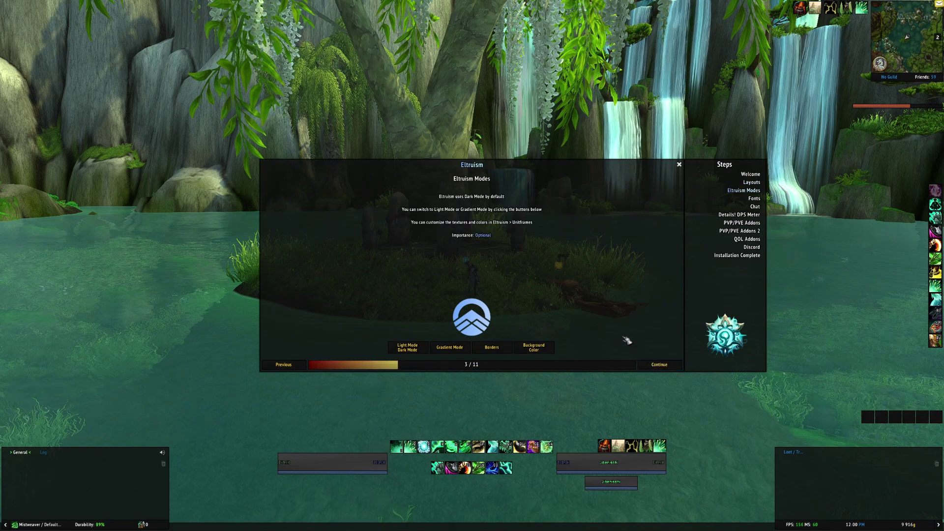
mouse_move(406, 345)
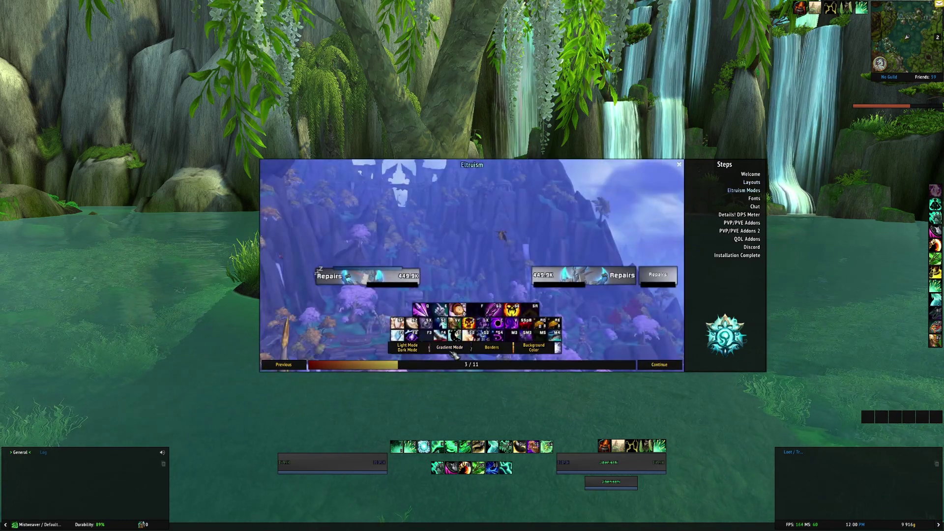
mouse_move(535, 352)
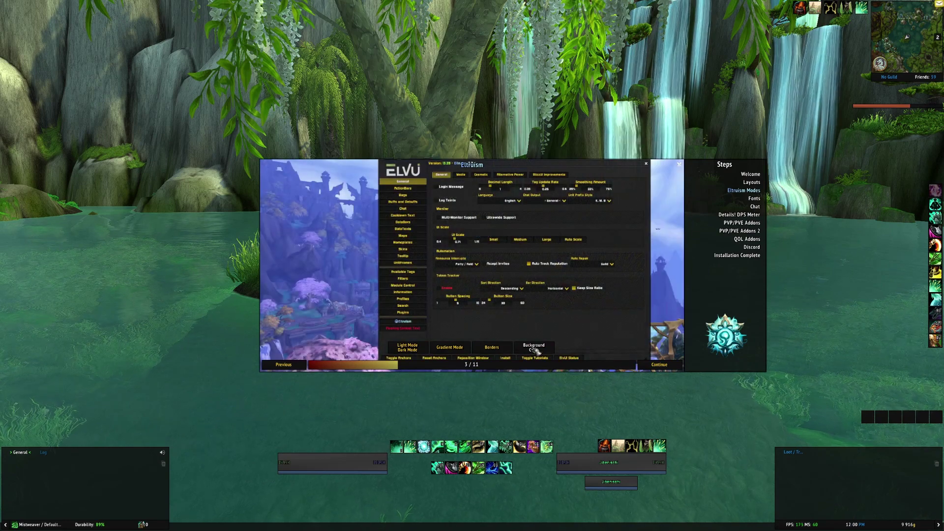
left_click(289, 364)
left_click(292, 365)
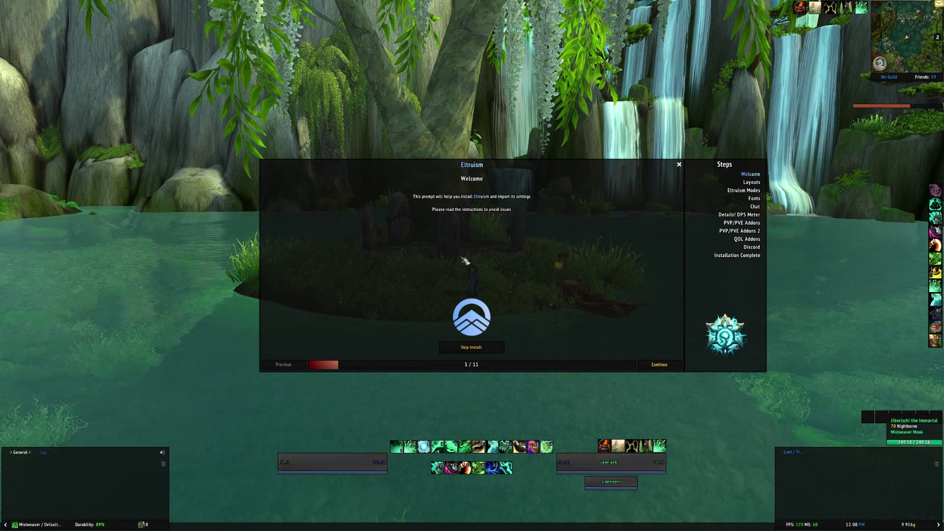
Step: Skip the Eltruism install and open the ElvUI settings on the Eltruism page
left_click(474, 348)
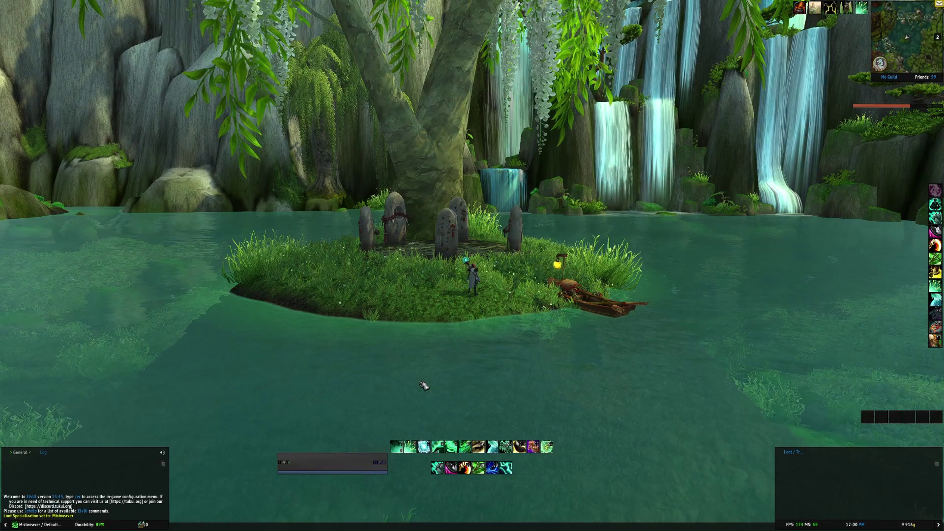
key("Escape")
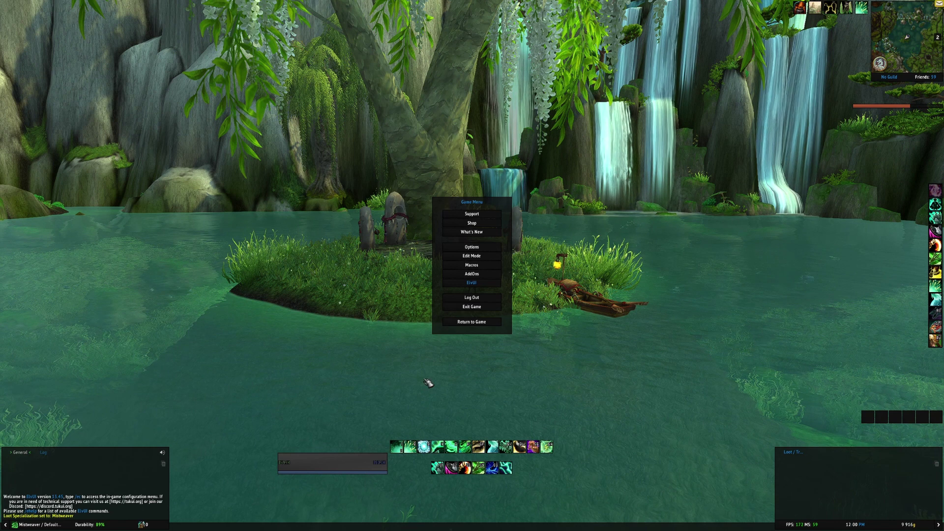
left_click(467, 285)
left_click(301, 358)
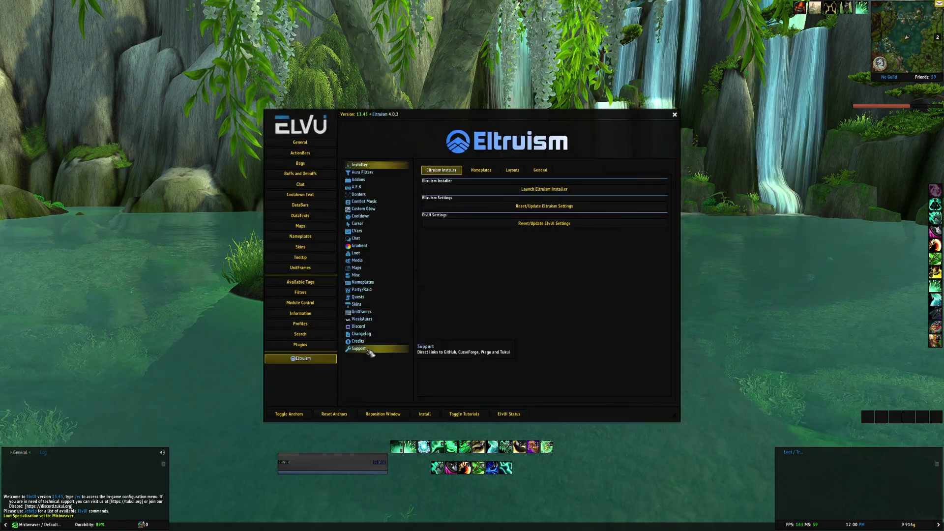
Step: Move the ElvUI settings window up and to the right, then reopen it
left_click_drag(429, 124, 508, 64)
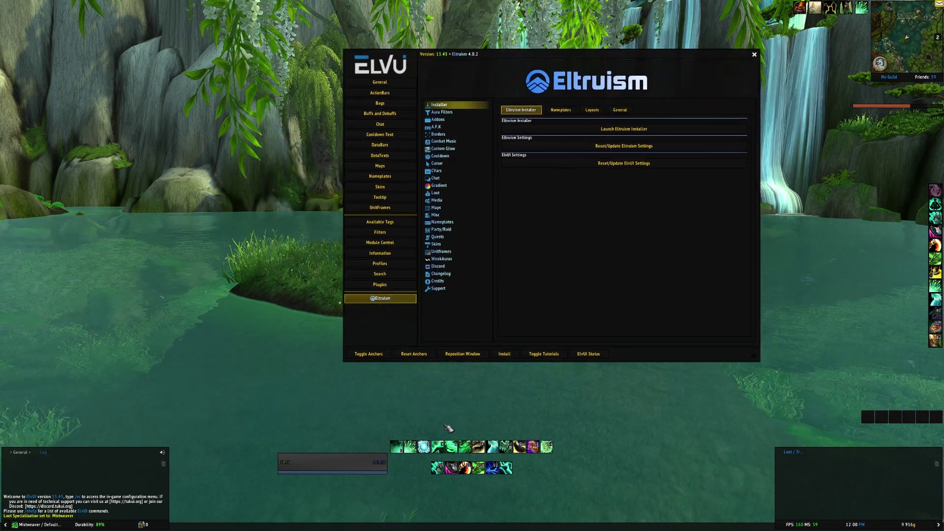
key("Escape")
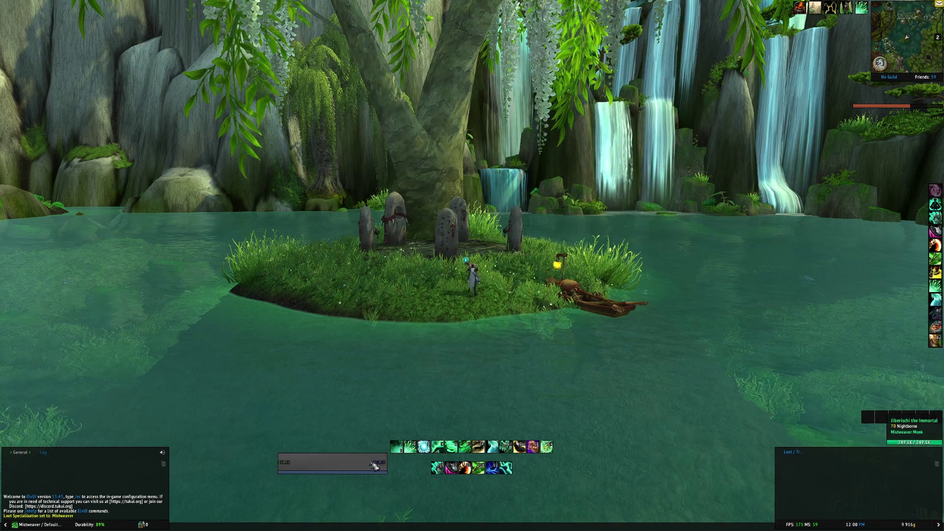
key("Escape")
left_click(472, 283)
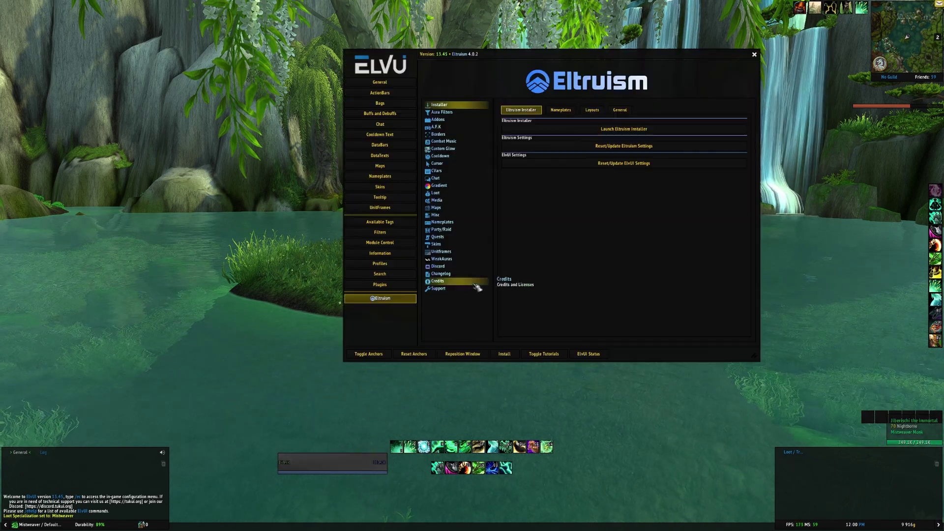
Step: Set the Player unit frame's power bar to Spaced style with height 15
left_click(381, 207)
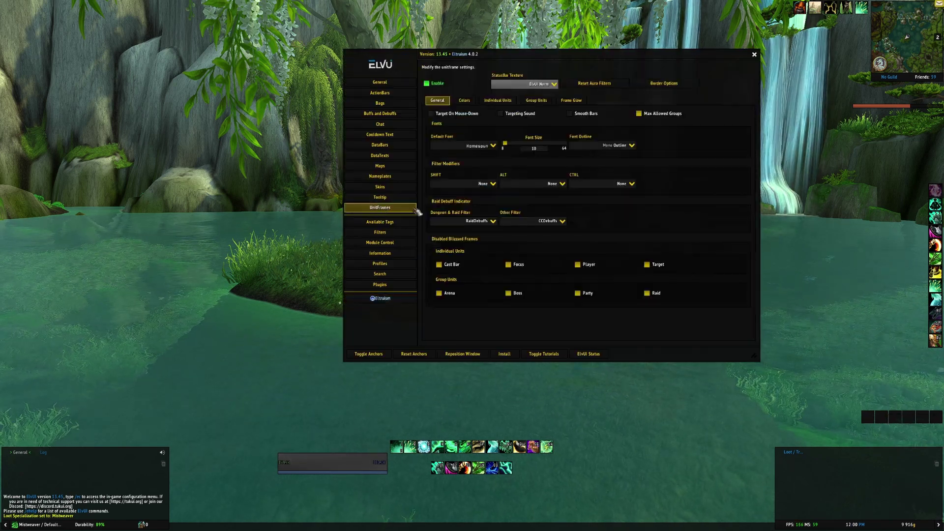
left_click(495, 101)
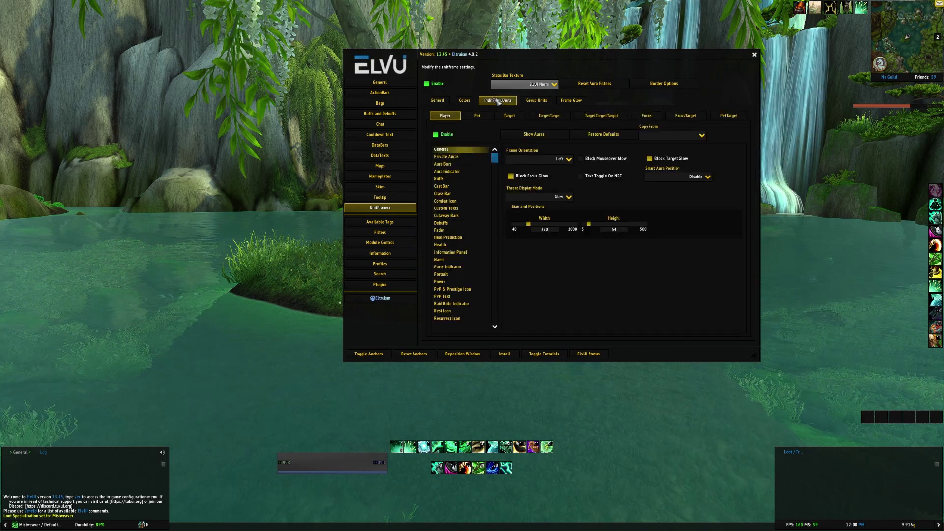
left_click(448, 282)
left_click(706, 159)
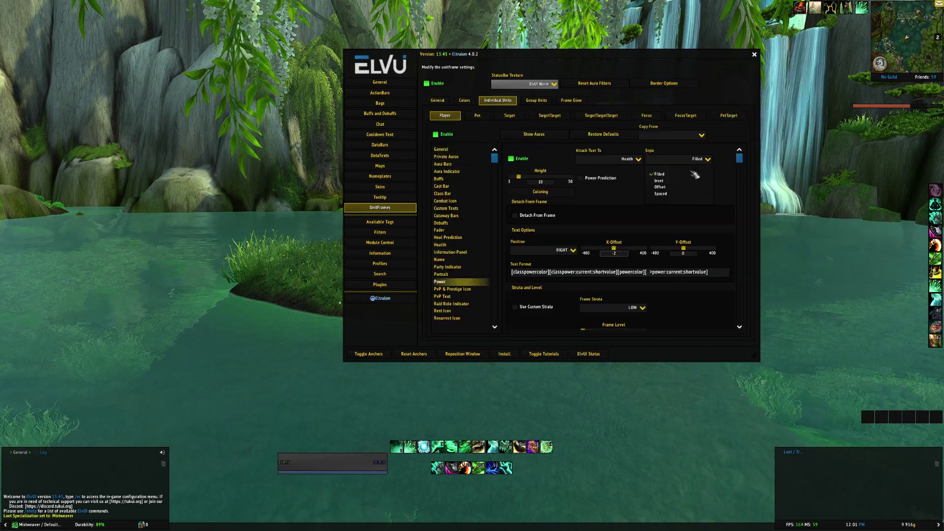
left_click(678, 195)
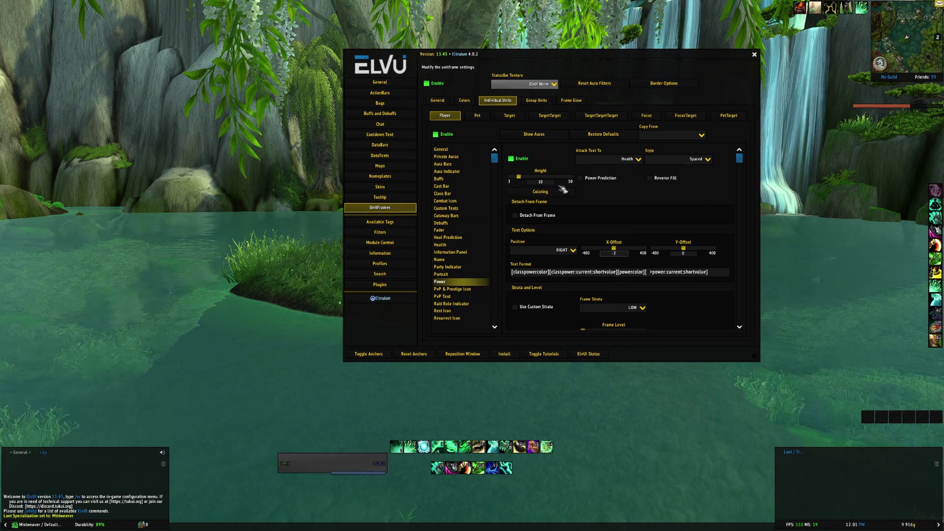
left_click(540, 182)
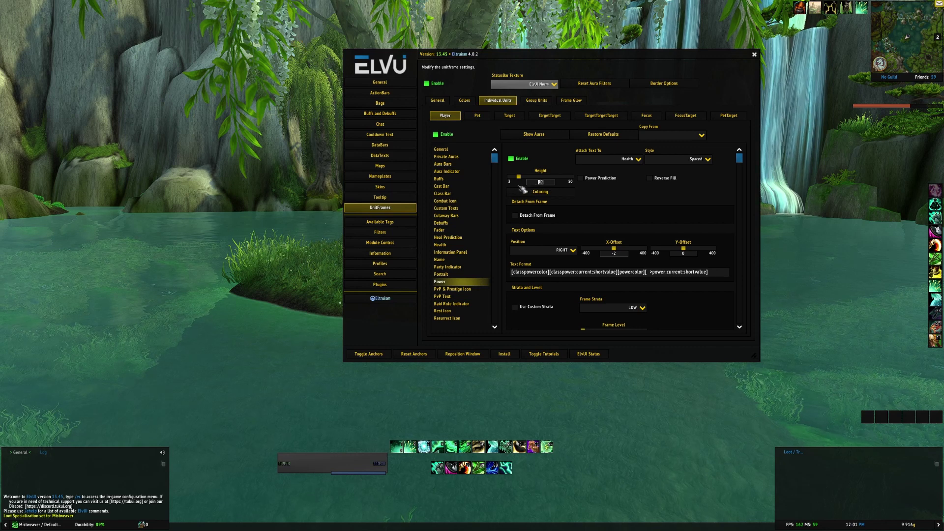
type("15")
key("Return")
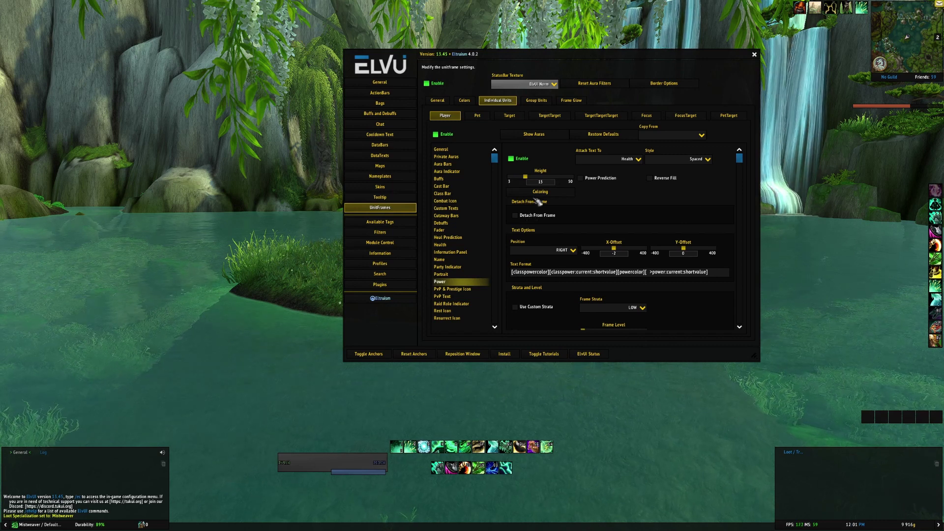
Step: Try Right, Middle and Left orientations on the Player frame, keeping Left
left_click(461, 150)
left_click(567, 161)
left_click(521, 187)
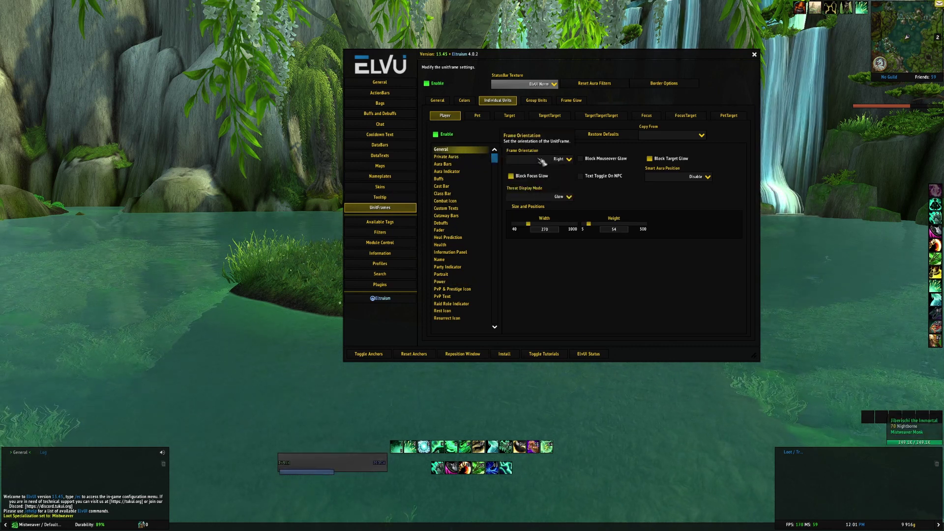
left_click(565, 159)
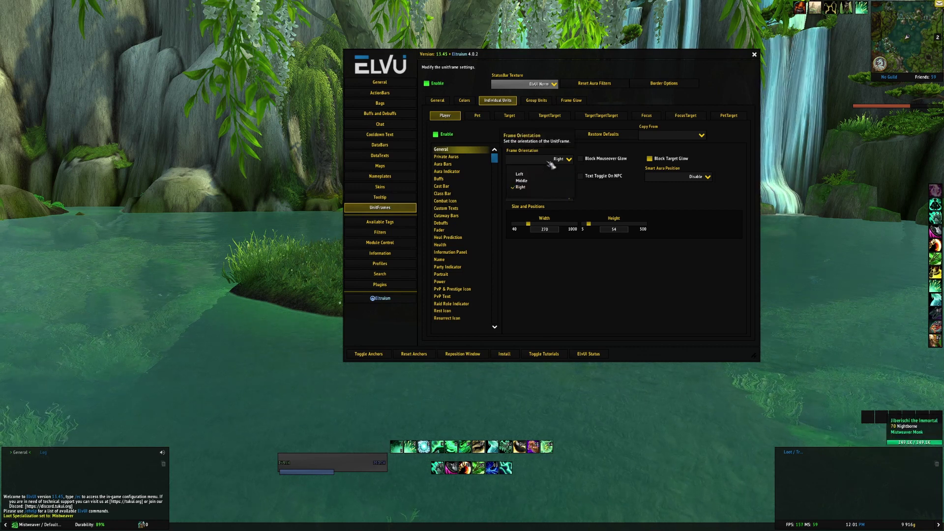
left_click(522, 172)
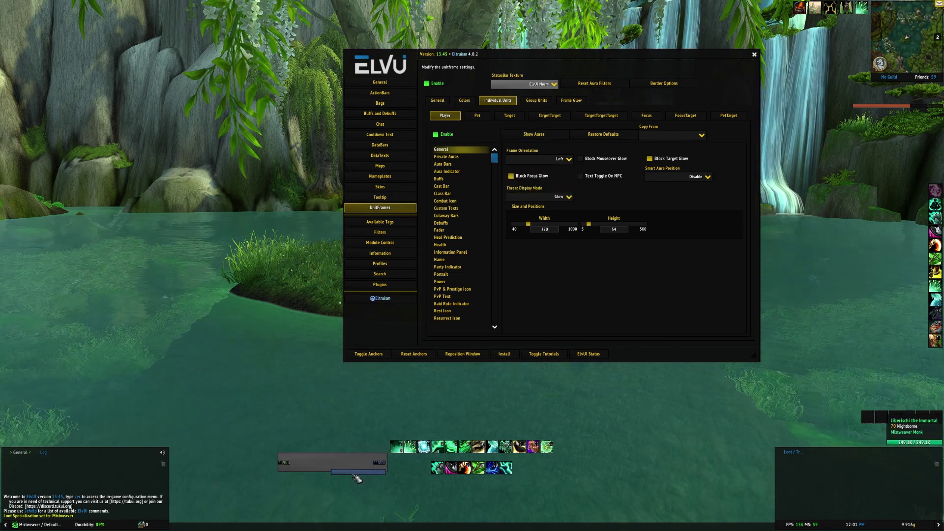
left_click(565, 160)
left_click(537, 182)
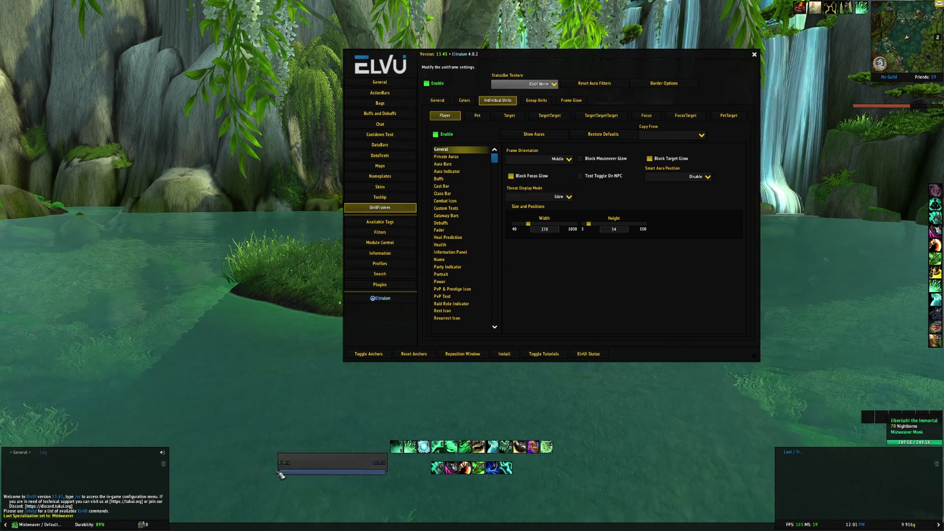
left_click(560, 158)
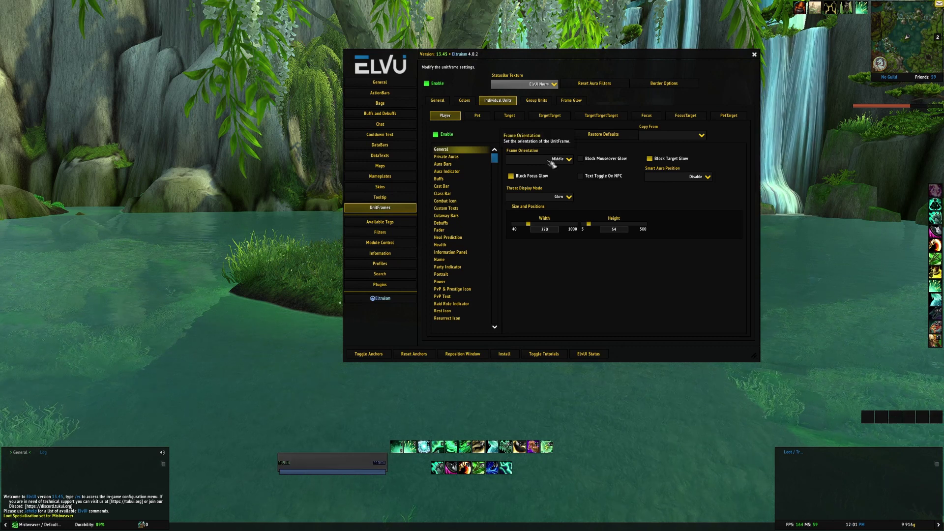
left_click(538, 190)
left_click(561, 159)
left_click(531, 176)
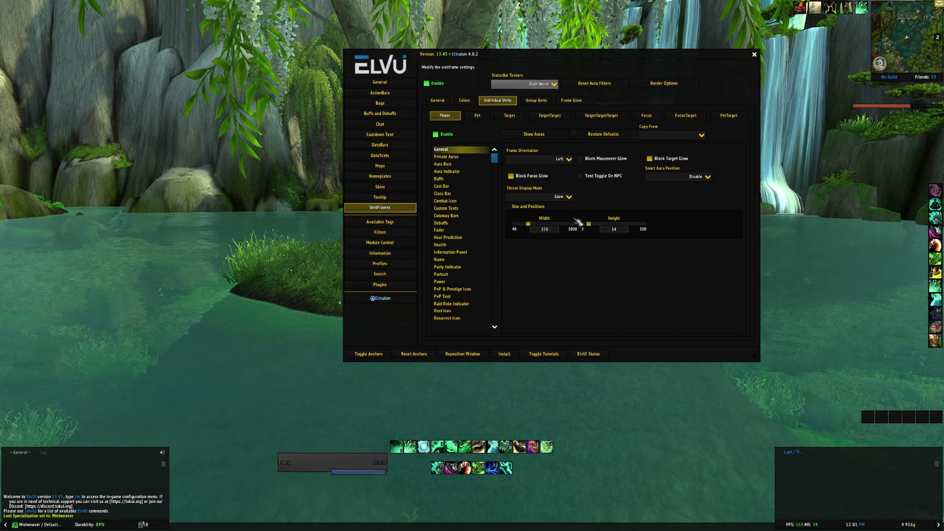
Step: Resize the Player frame to 250 wide by 40 high
left_click_drag(621, 230, 580, 232)
type("35")
key("Return")
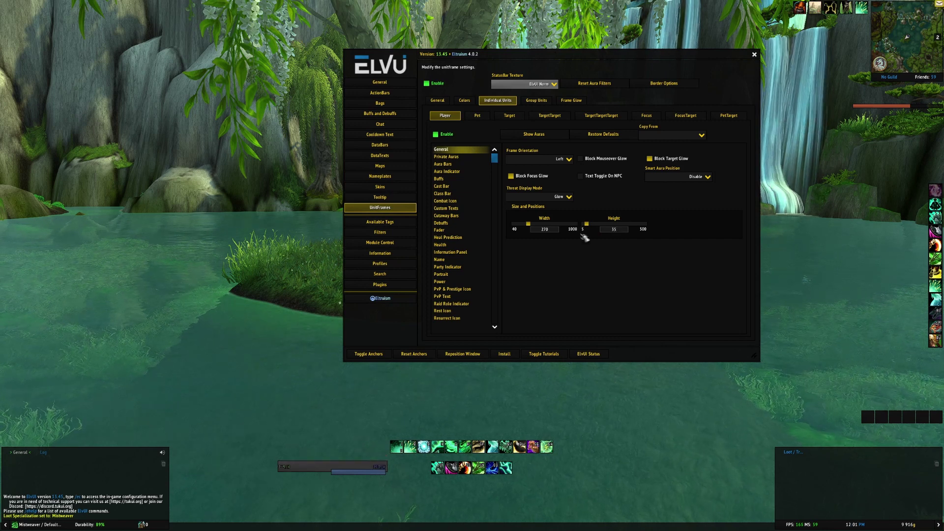
left_click_drag(631, 230, 585, 234)
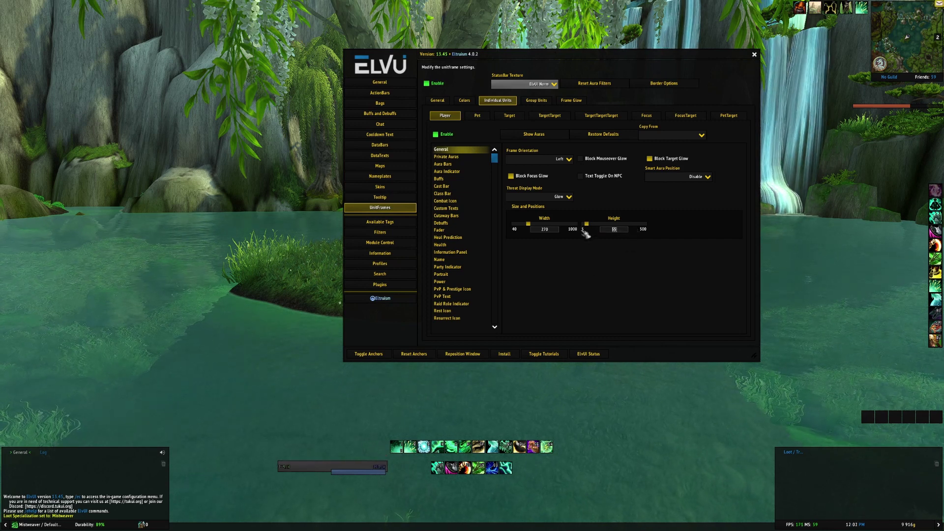
key("Return")
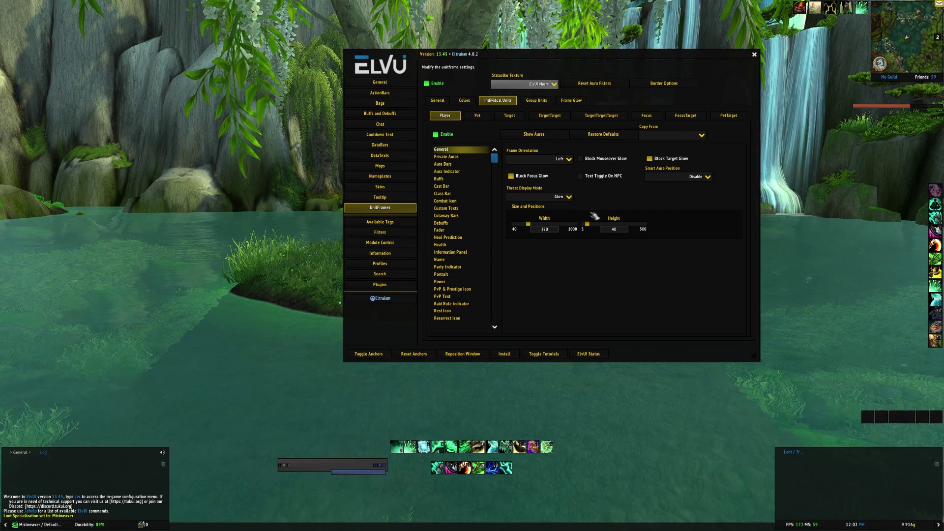
left_click(535, 229)
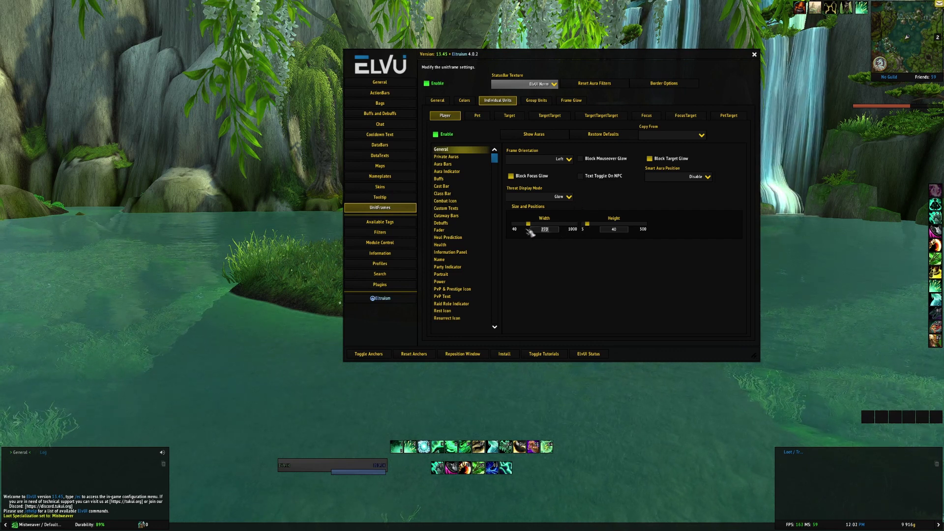
type("50")
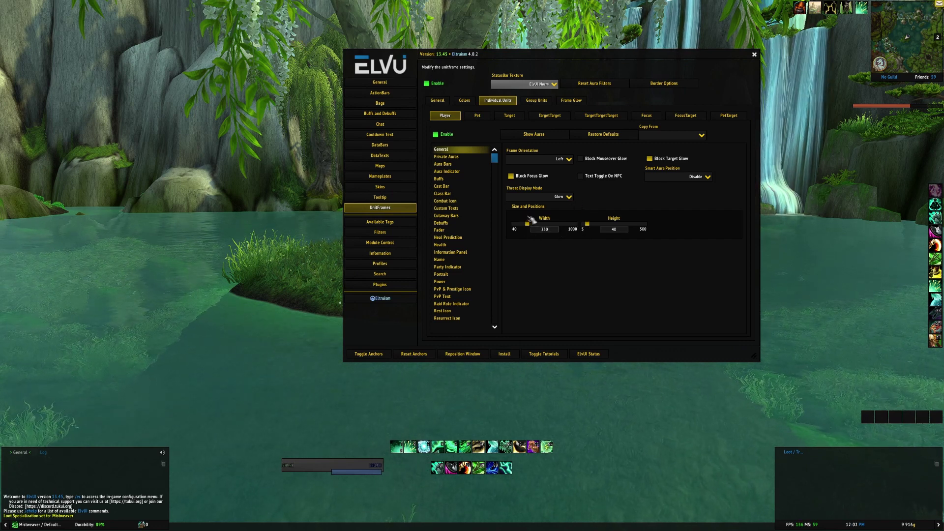
key("F1")
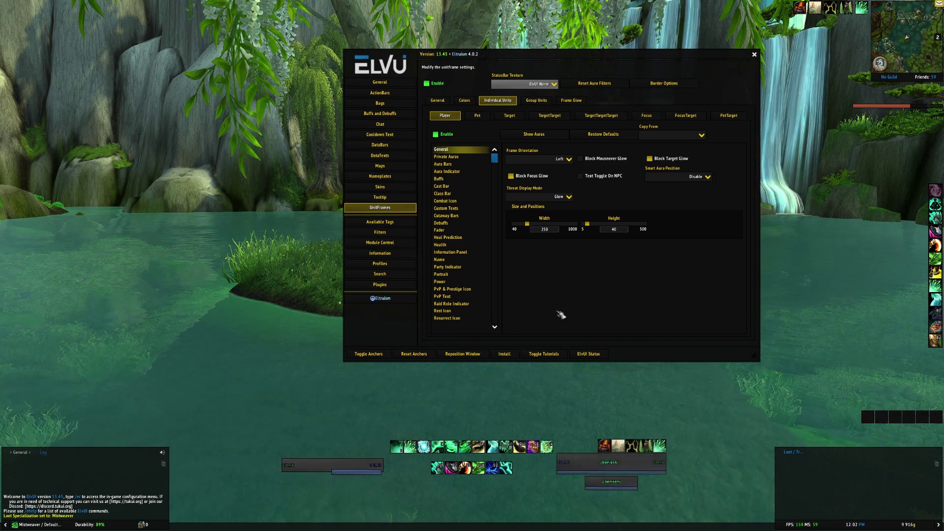
Step: Set the Target frame height to 40 with a Spaced power bar of height 15
left_click(509, 115)
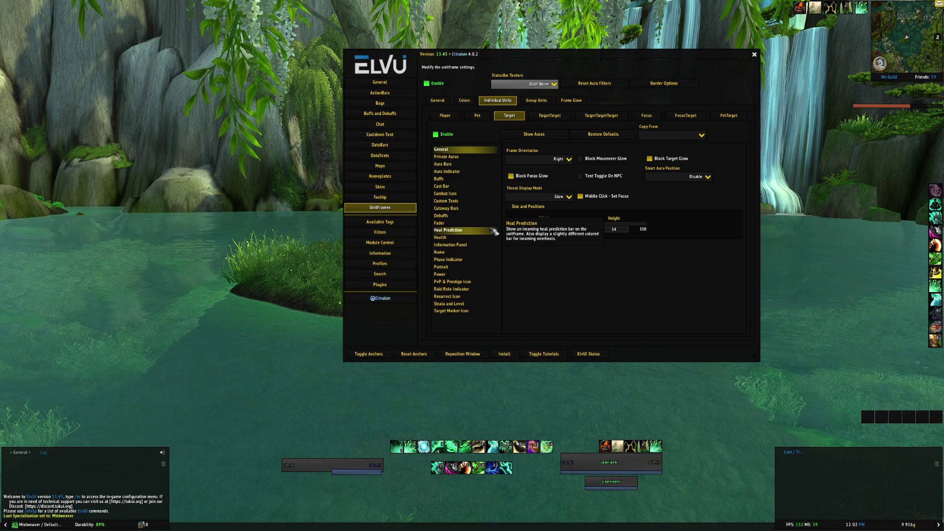
left_click(612, 229)
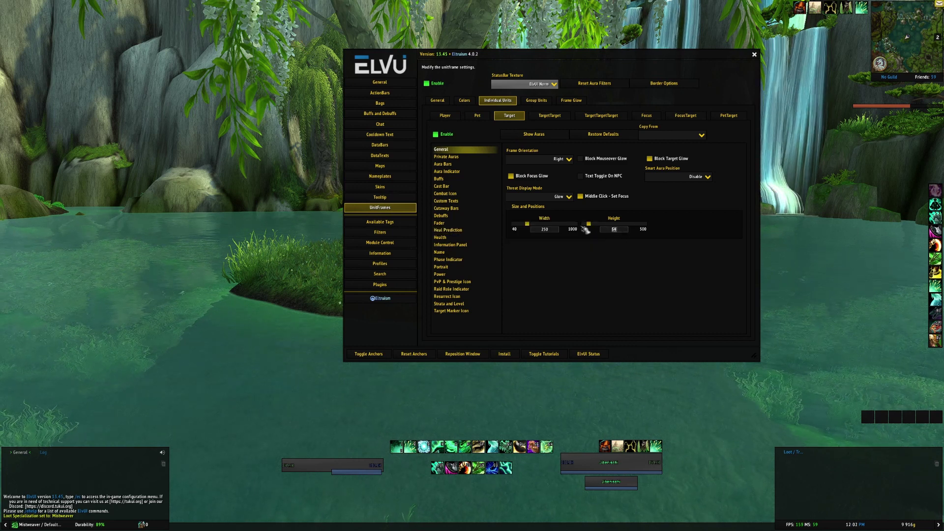
type("40")
key("Return")
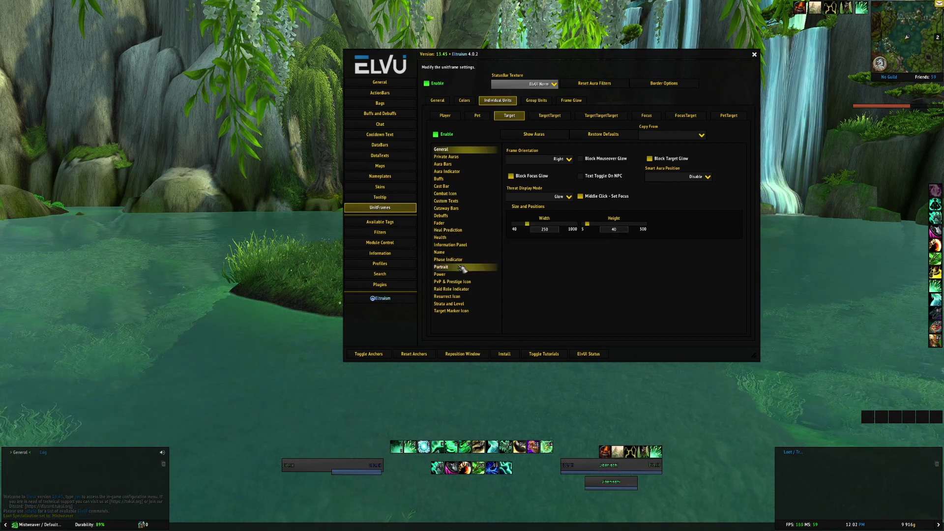
left_click(441, 274)
left_click(707, 159)
left_click(679, 194)
left_click(548, 182)
type("15")
key("Return")
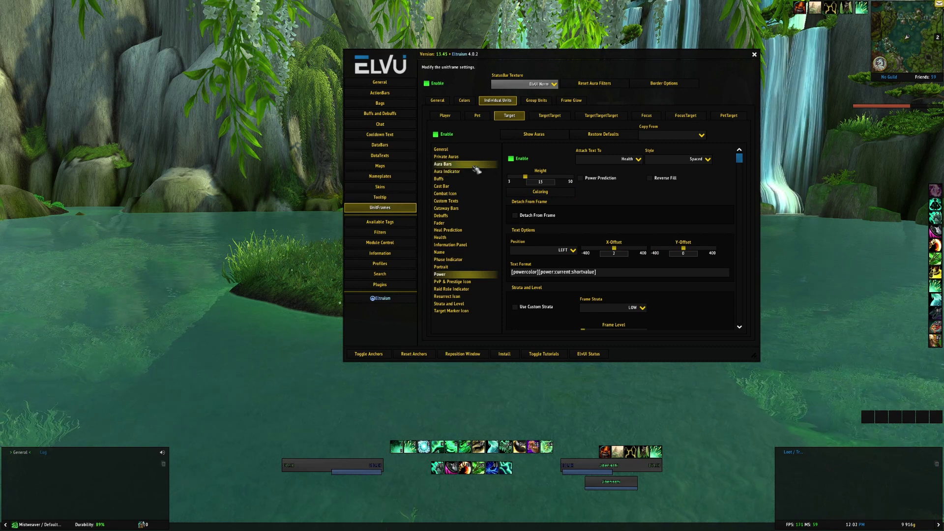
Step: Give TargetTarget height 25, Spaced power, Block Focus Glow and Right orientation
left_click(549, 116)
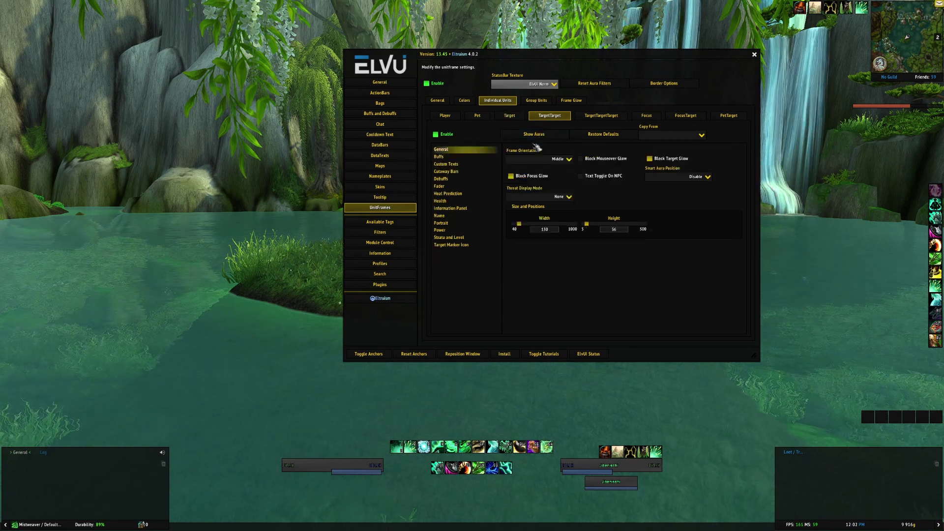
left_click(614, 229)
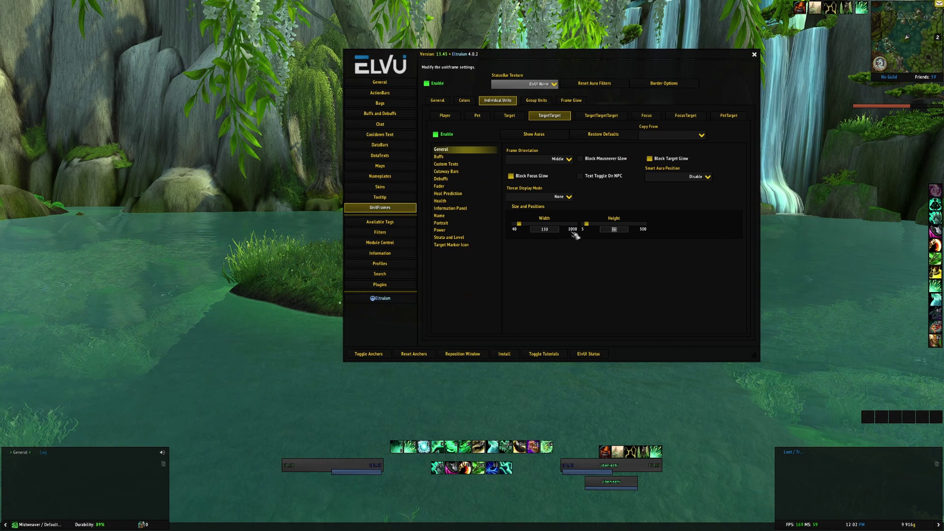
type("30")
key("Return")
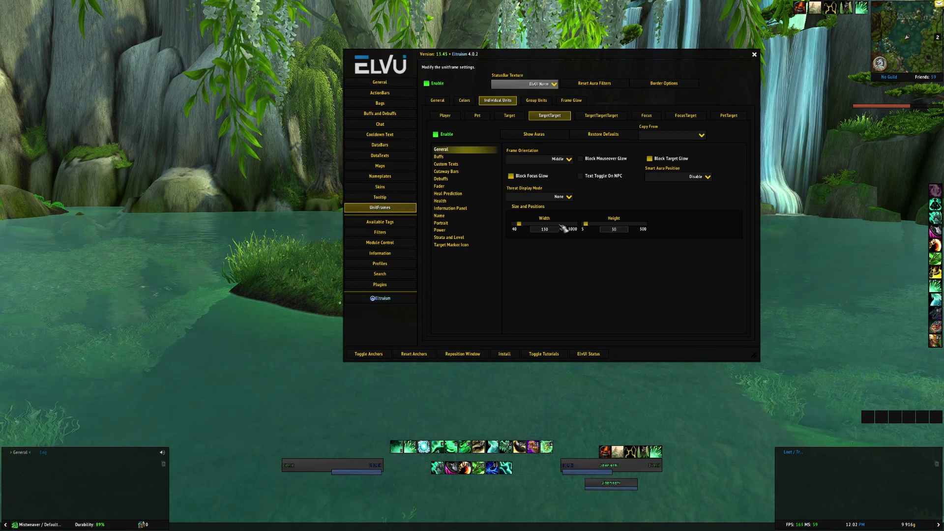
left_click(462, 230)
left_click(686, 162)
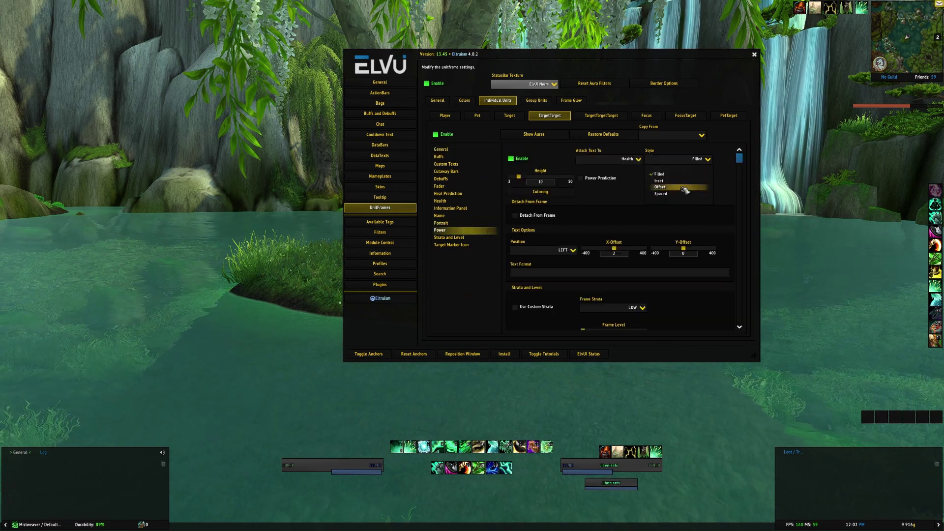
left_click(683, 197)
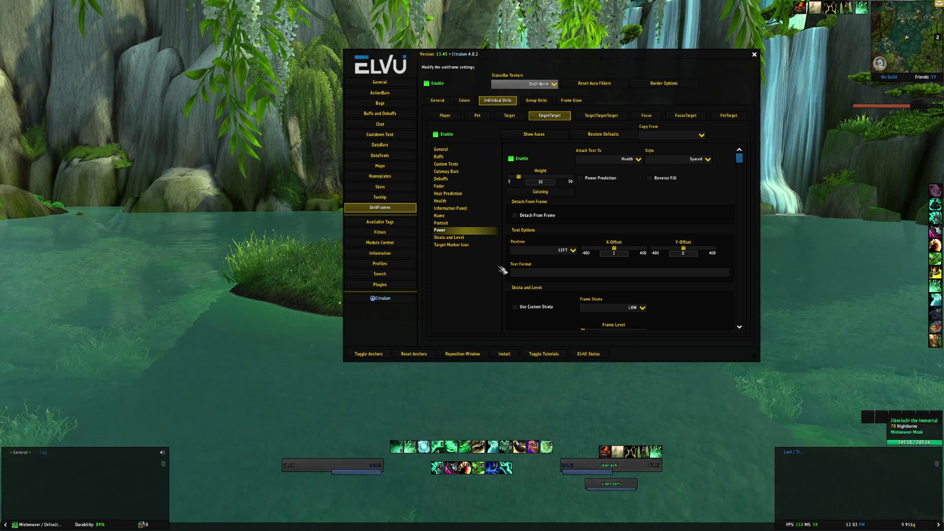
left_click(452, 149)
left_click(510, 175)
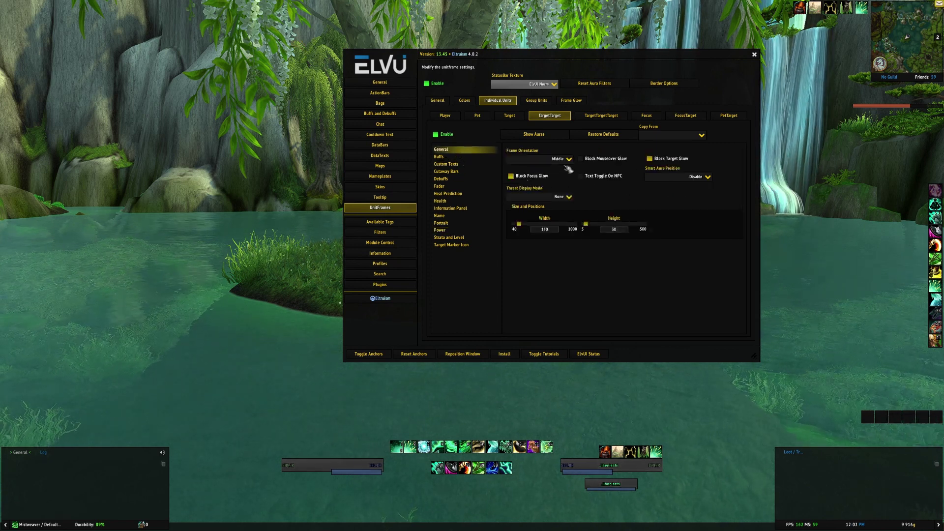
left_click(567, 159)
left_click(558, 189)
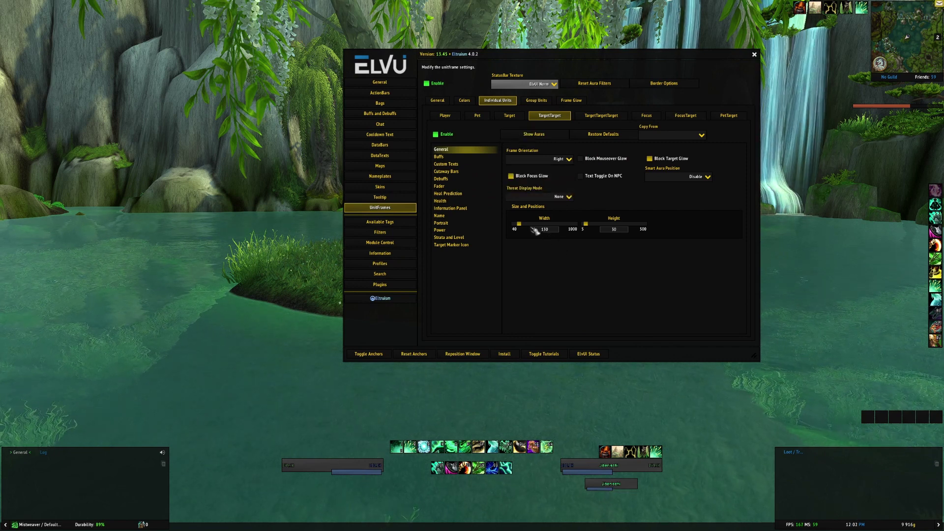
left_click(603, 232)
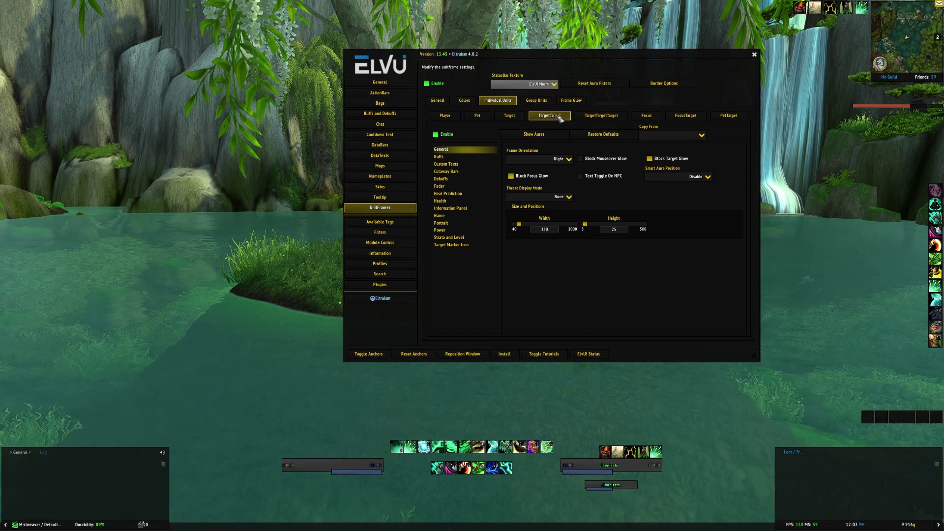
Step: Clear the TargetTarget frame's Name text format
left_click(456, 220)
left_click(599, 202)
key("BackSpace")
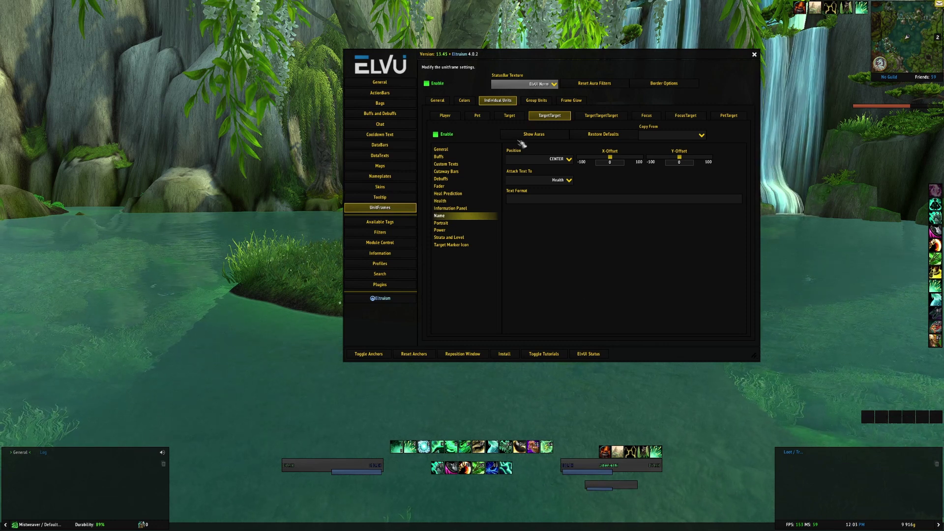
Step: Clear the Target frame's Name, Health and Power text formats
left_click(512, 117)
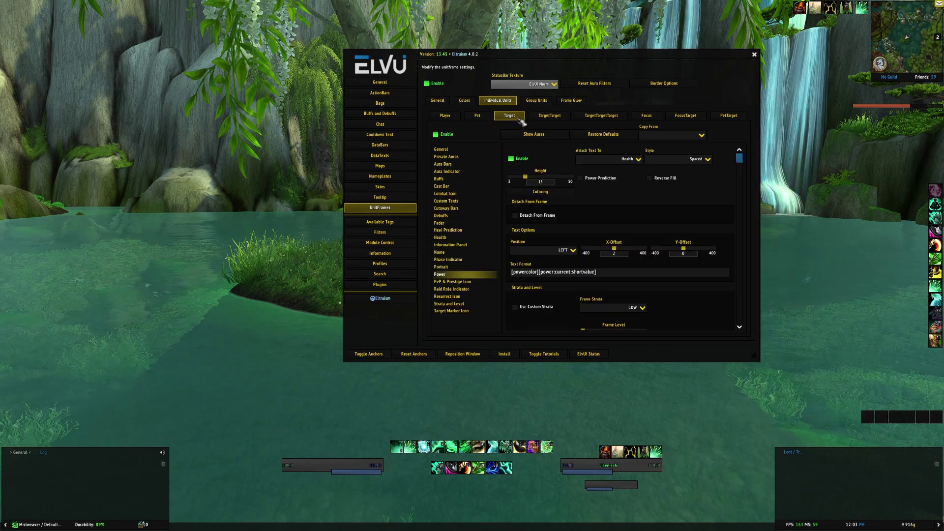
left_click(464, 253)
left_click(669, 201)
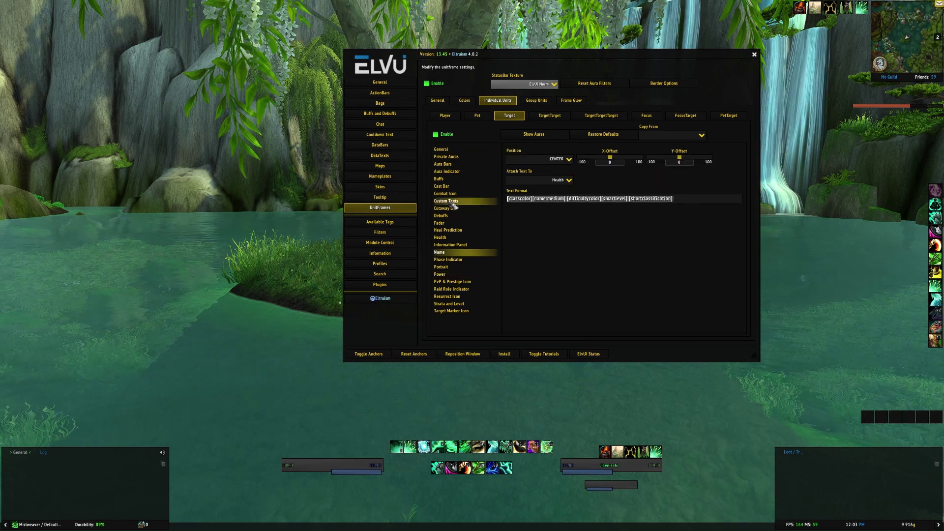
key("BackSpace")
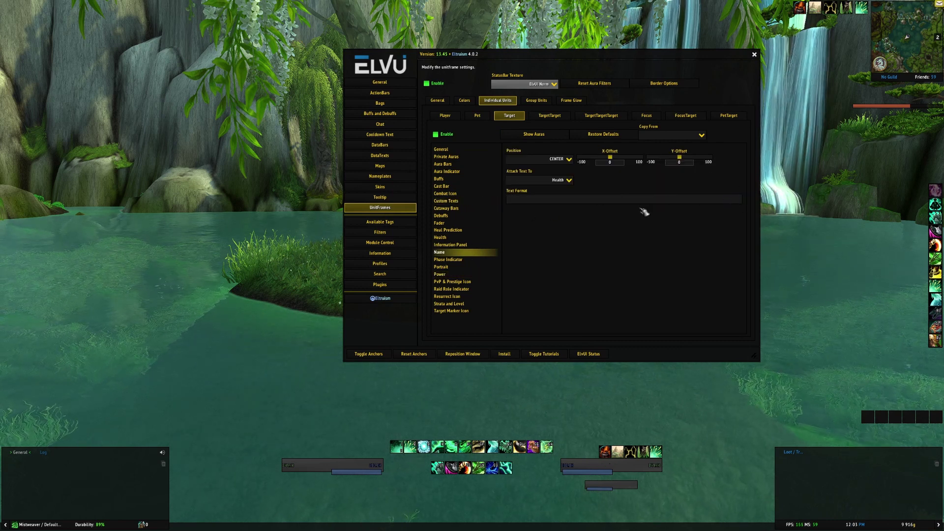
left_click(465, 238)
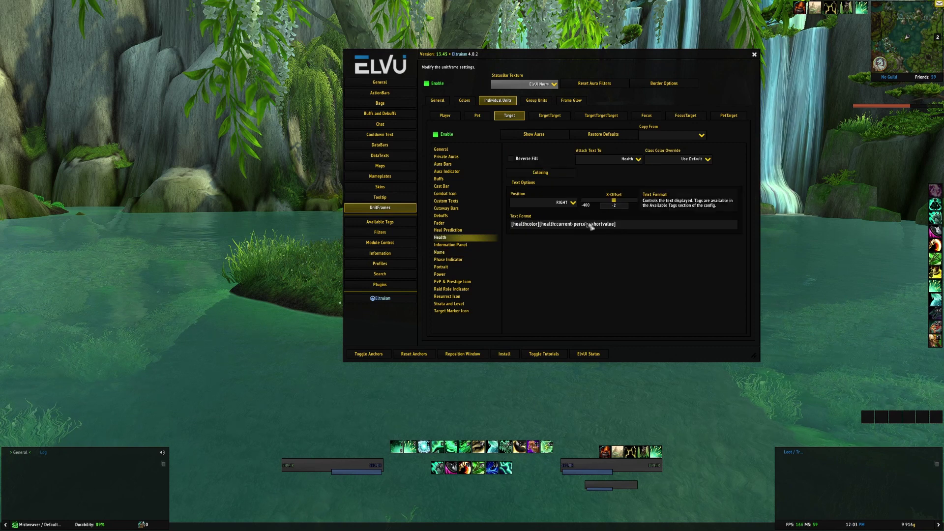
left_click(623, 226)
key("BackSpace")
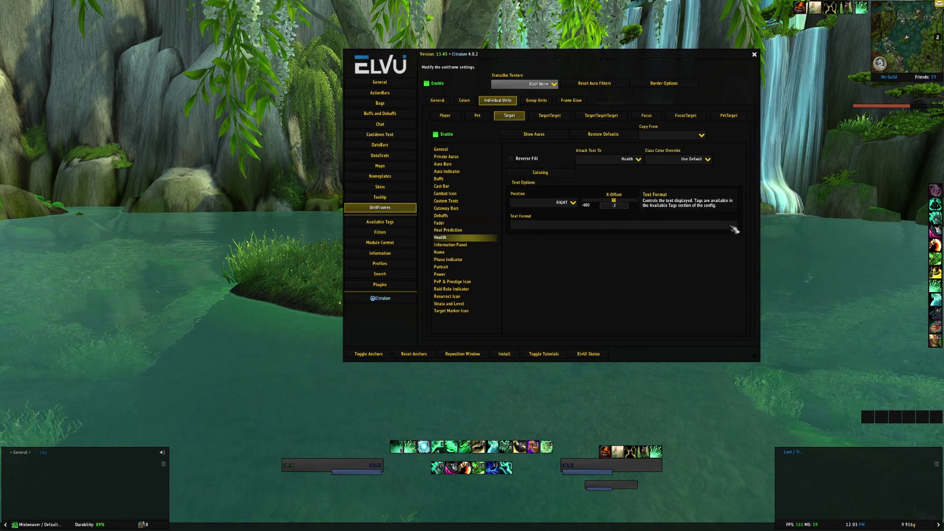
left_click(445, 274)
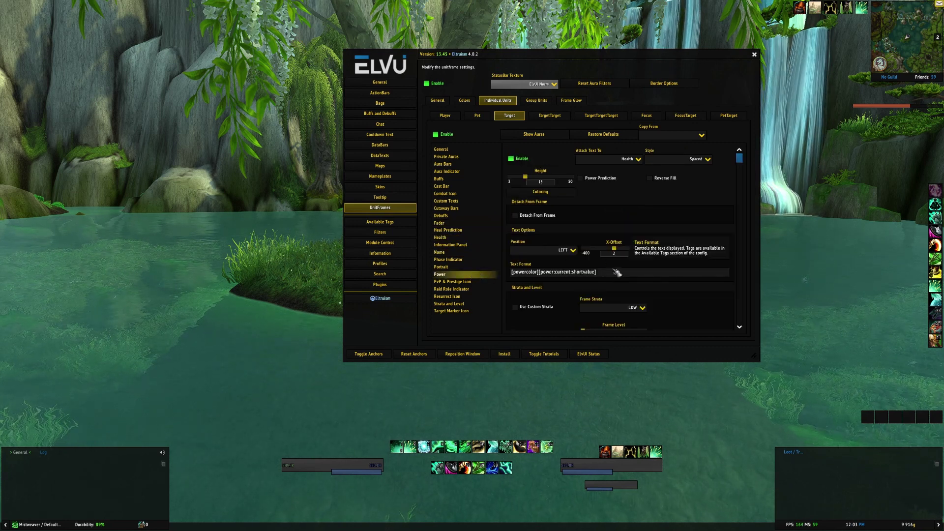
key("BackSpace")
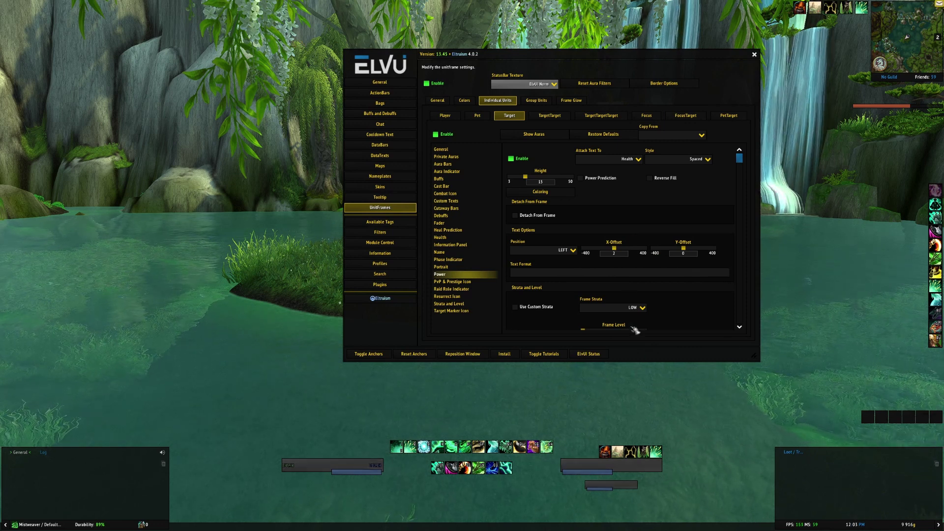
Step: Empty the Player frame's Power and Health text format strings
left_click(447, 115)
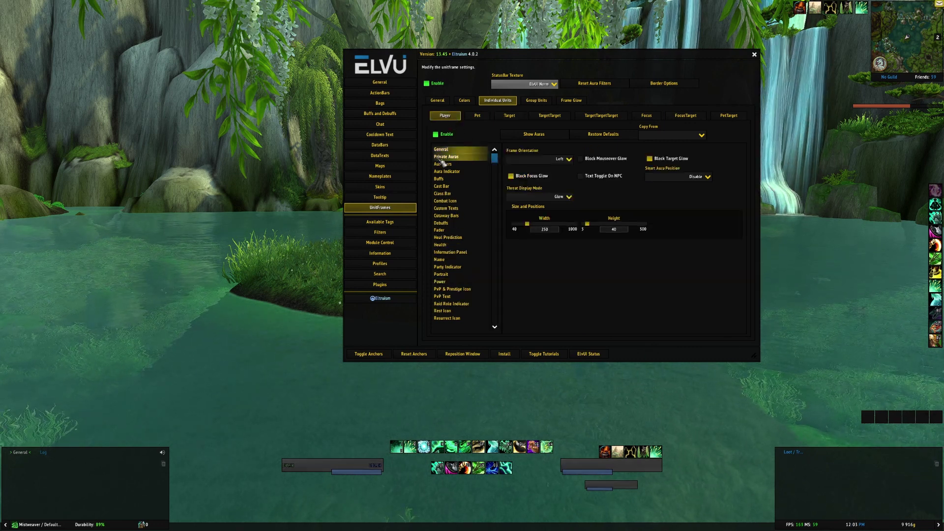
left_click(454, 283)
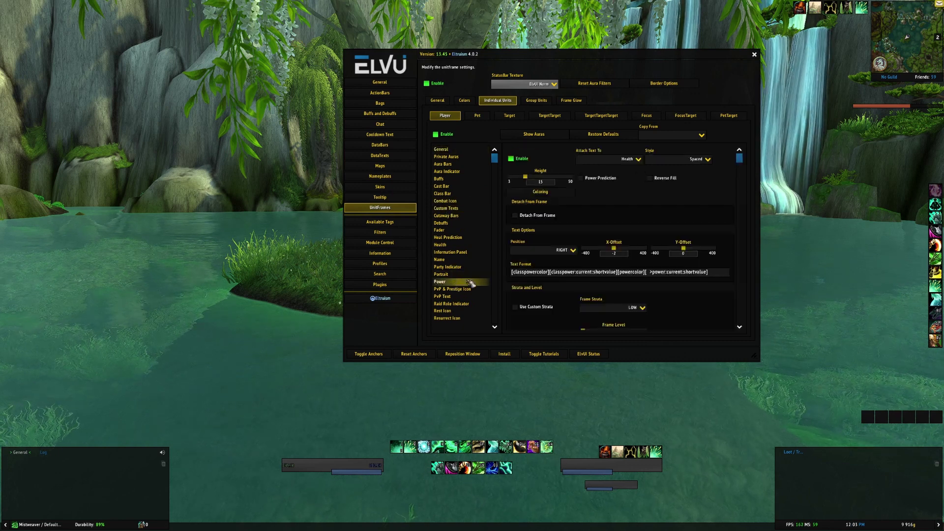
key("BackSpace")
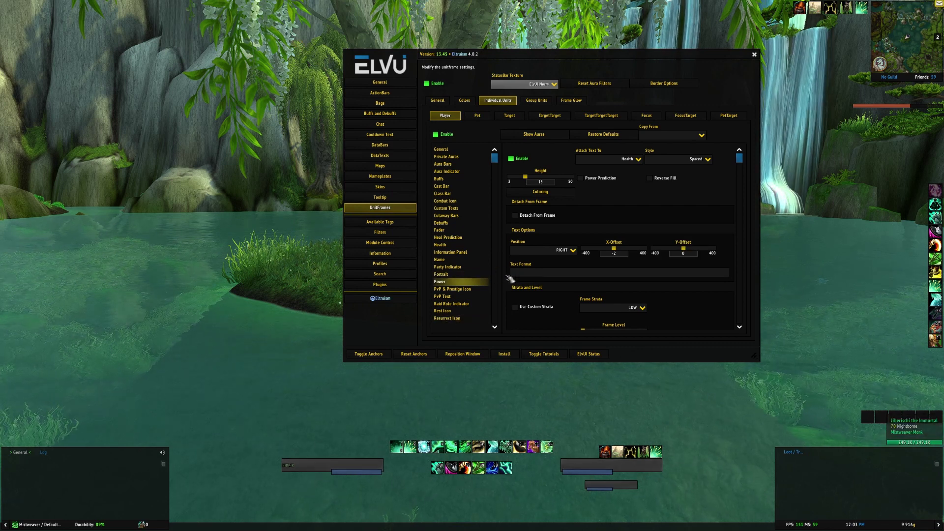
scroll(468, 271, "down", 1)
scroll(468, 271, "down", 1)
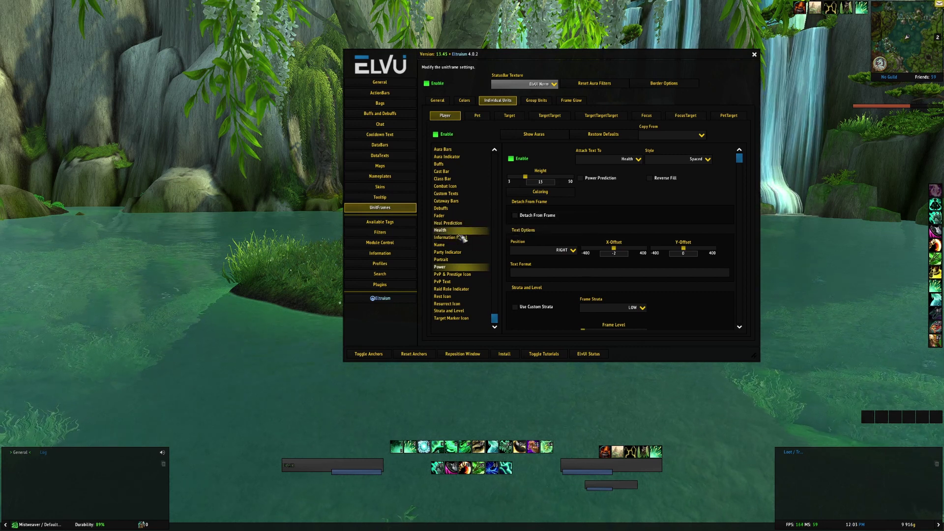
left_click(456, 232)
left_click_drag(631, 231, 480, 235)
key("BackSpace")
key("Return")
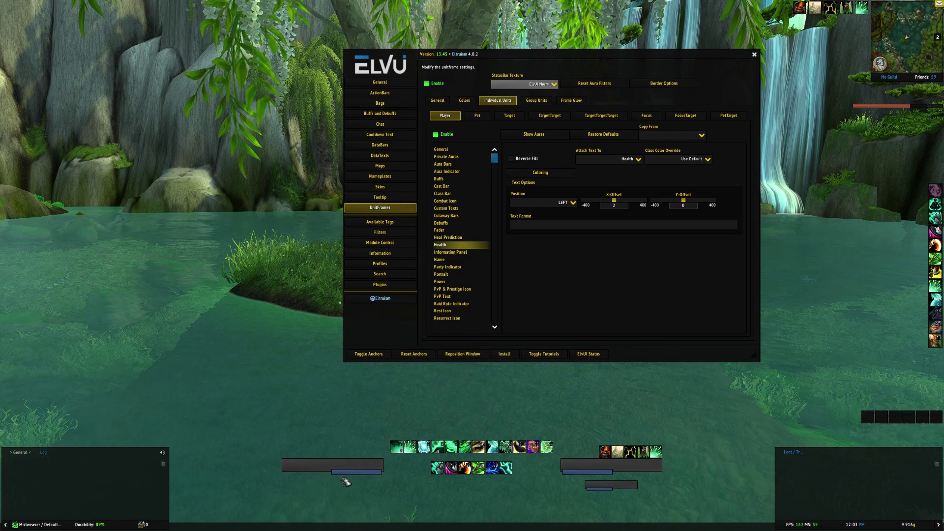
Step: Unlock movers and drag Player, Target, TargetTarget and Focus frames toward screen centre
left_click(368, 353)
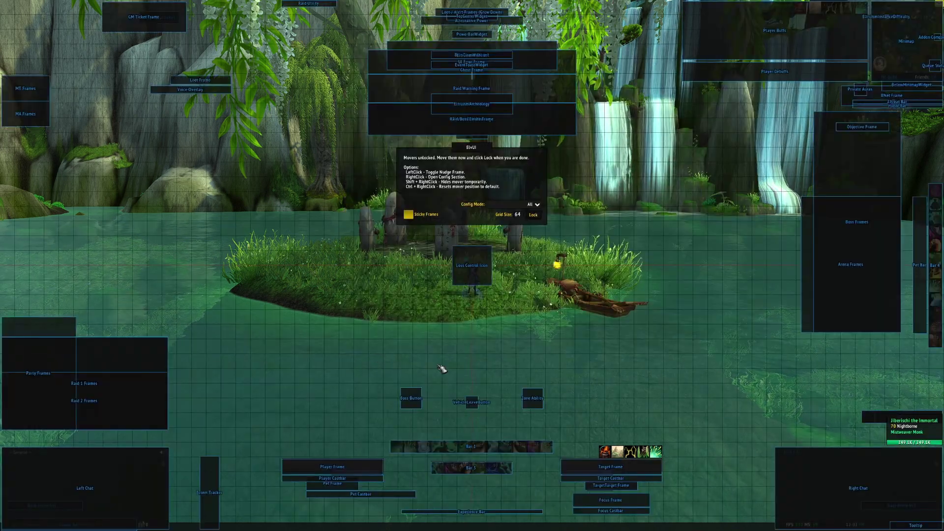
left_click_drag(350, 467, 351, 346)
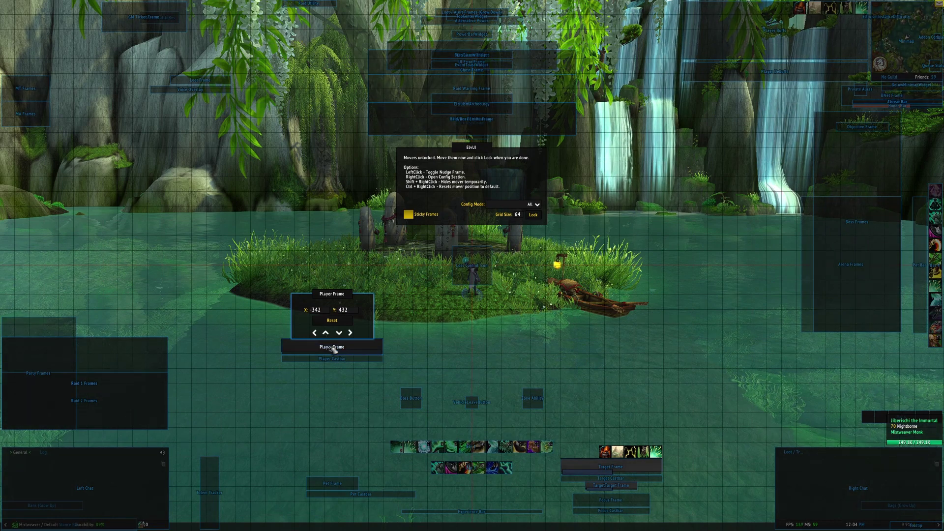
left_click_drag(613, 466, 649, 344)
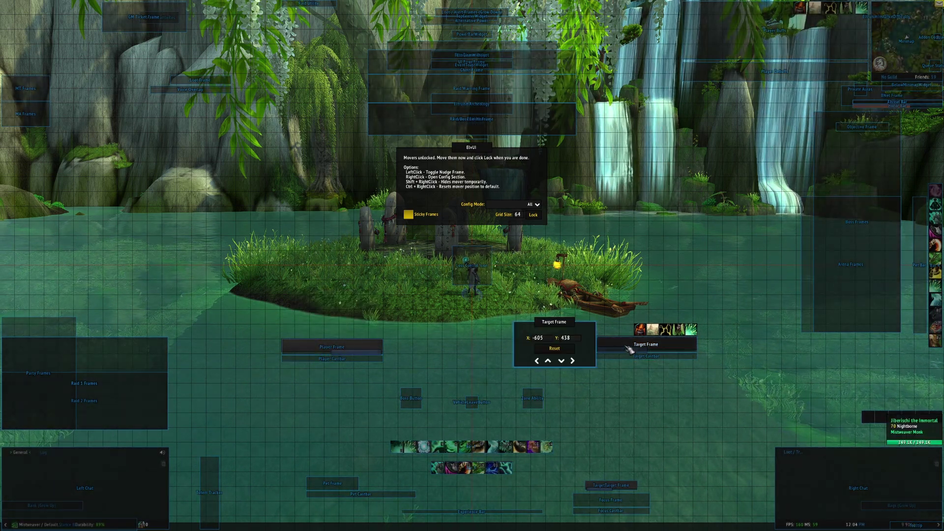
left_click_drag(639, 349, 607, 353)
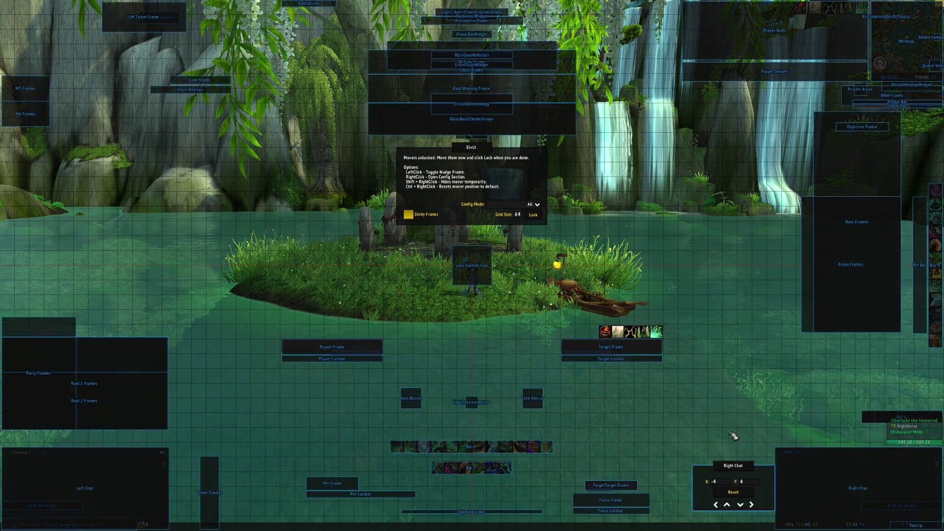
left_click_drag(670, 375, 652, 377)
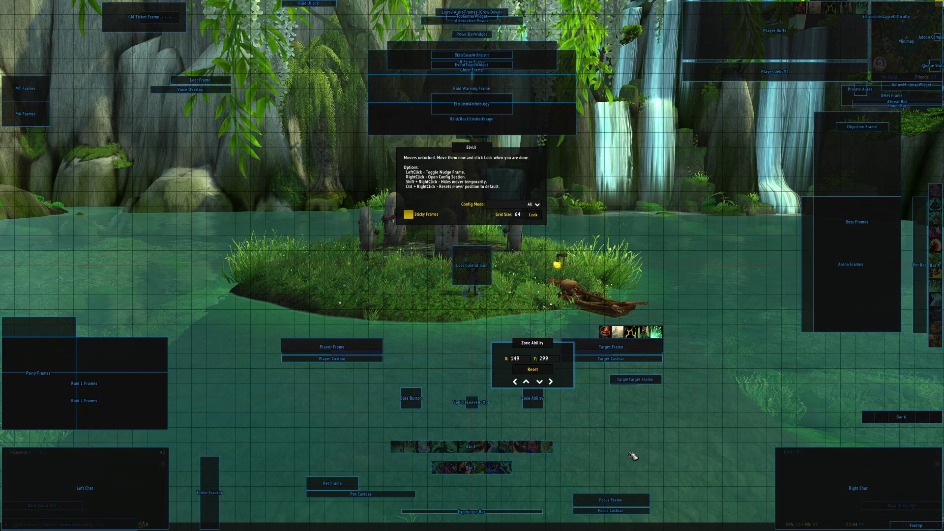
left_click_drag(628, 505, 616, 296)
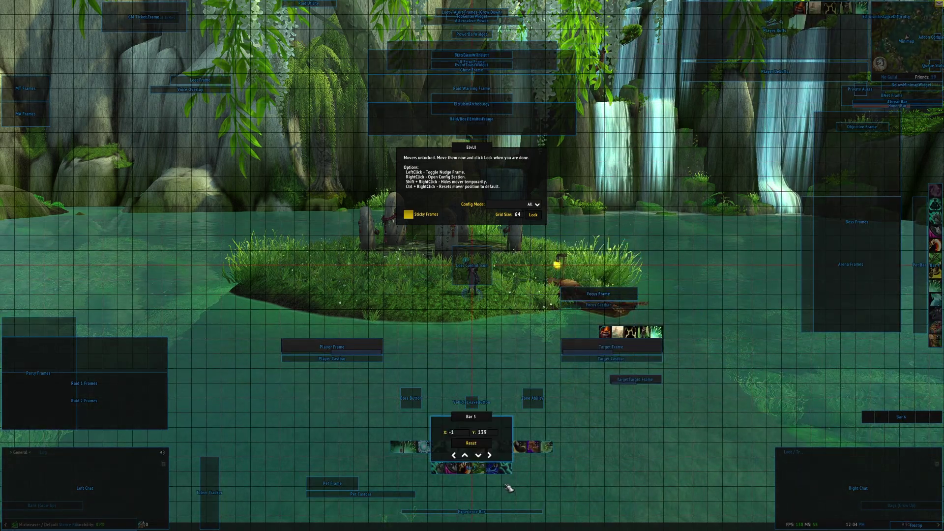
Step: Lock the frame movers and close the ElvUI settings
left_click(534, 216)
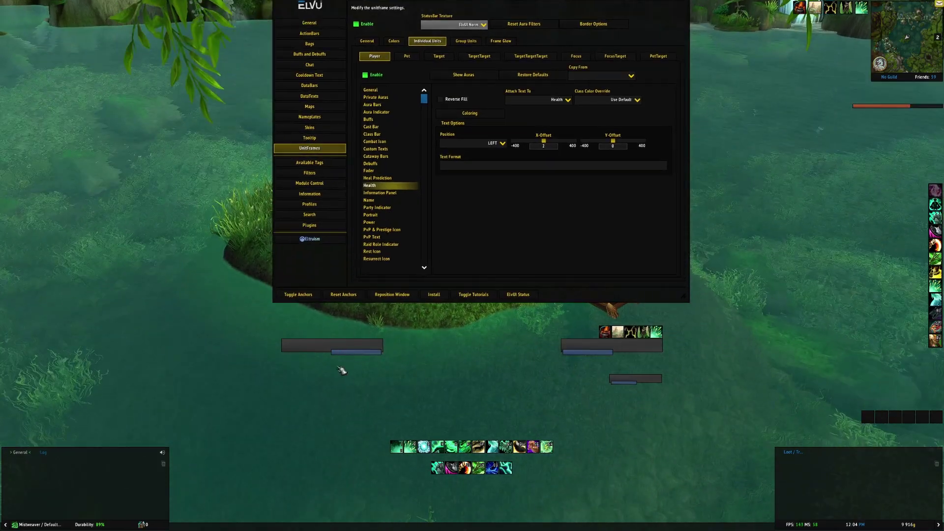
key("Escape")
left_click_drag(481, 362, 480, 362)
key("Escape")
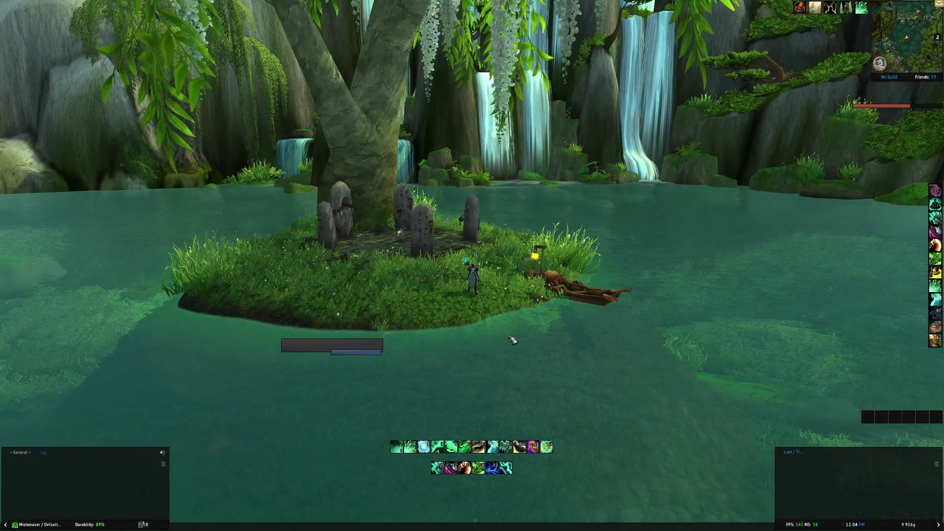
key("Escape")
Step: Enable Eltruism unit frame Light Mode with Version 2 textures and apply it
left_click(472, 283)
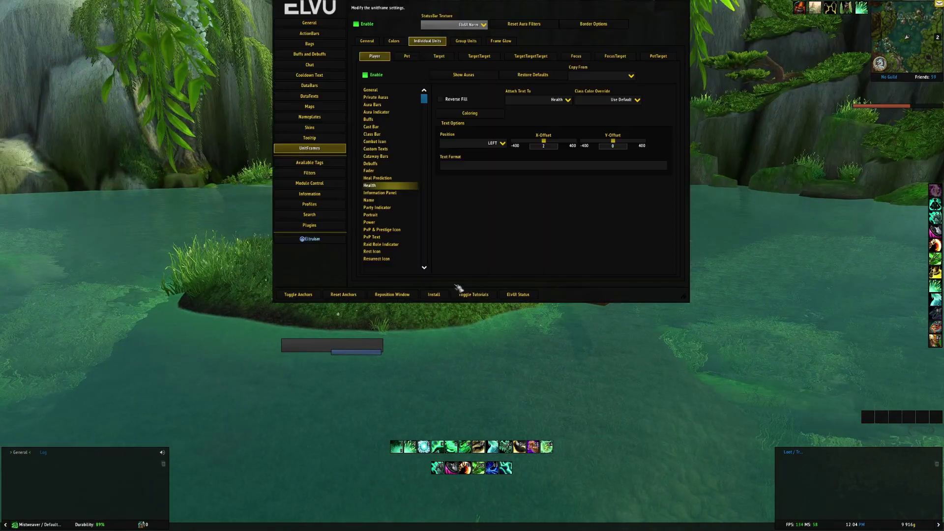
left_click(336, 244)
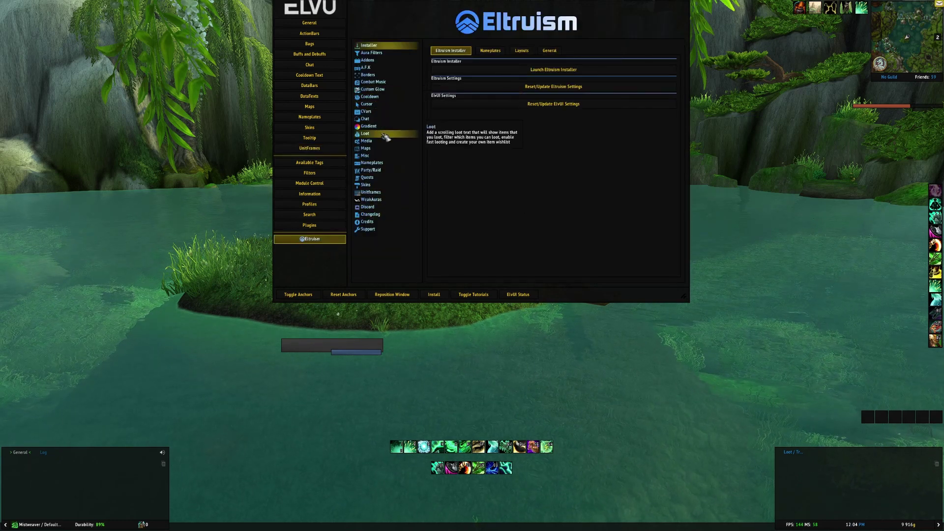
left_click(388, 193)
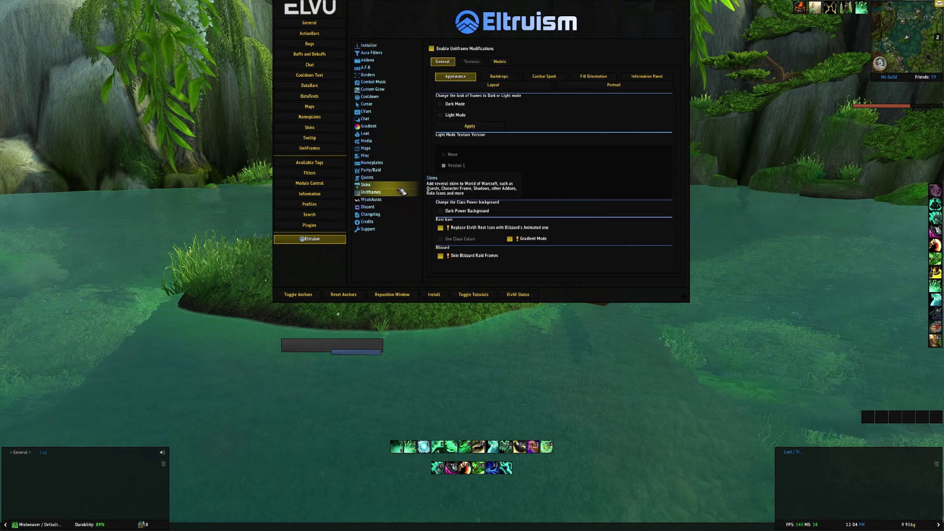
left_click(465, 117)
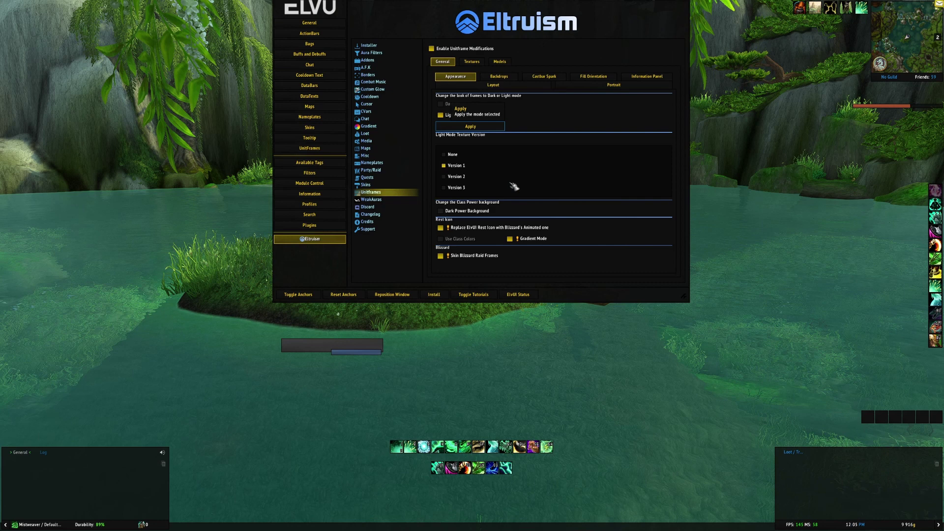
left_click(470, 126)
left_click(382, 347)
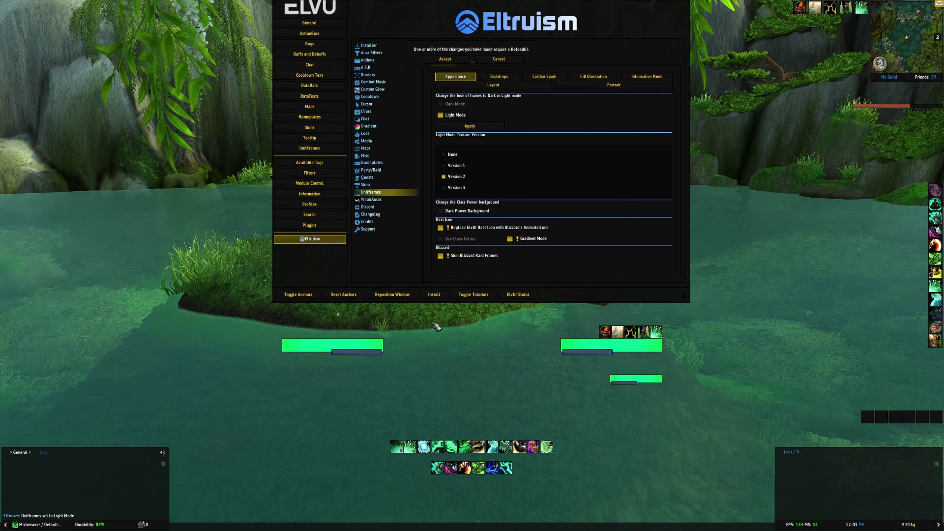
Step: Reload the interface and reopen ElvUI's Eltruism settings
left_click(450, 61)
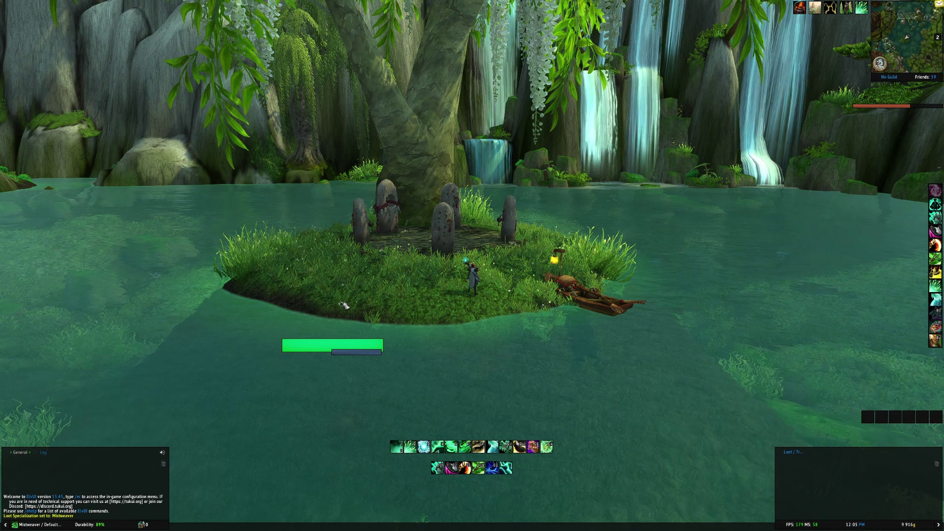
key("Escape")
left_click(472, 283)
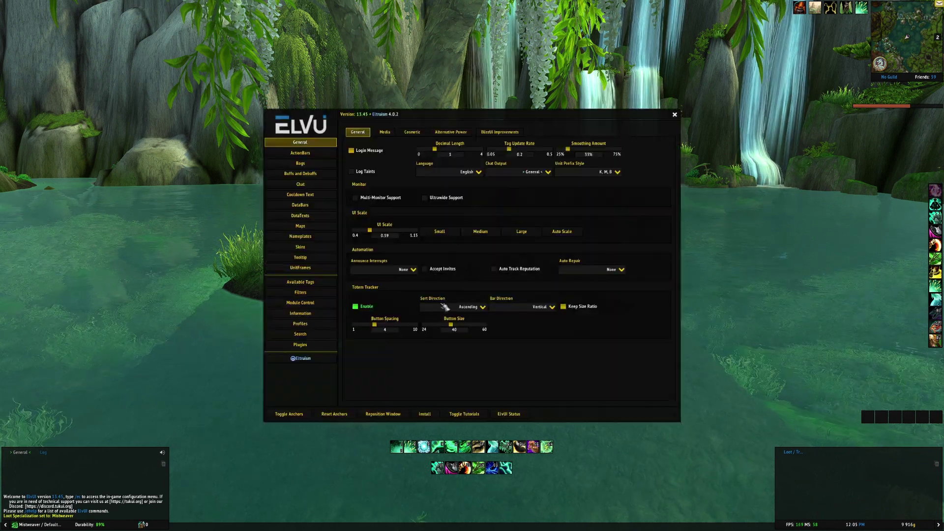
left_click(325, 361)
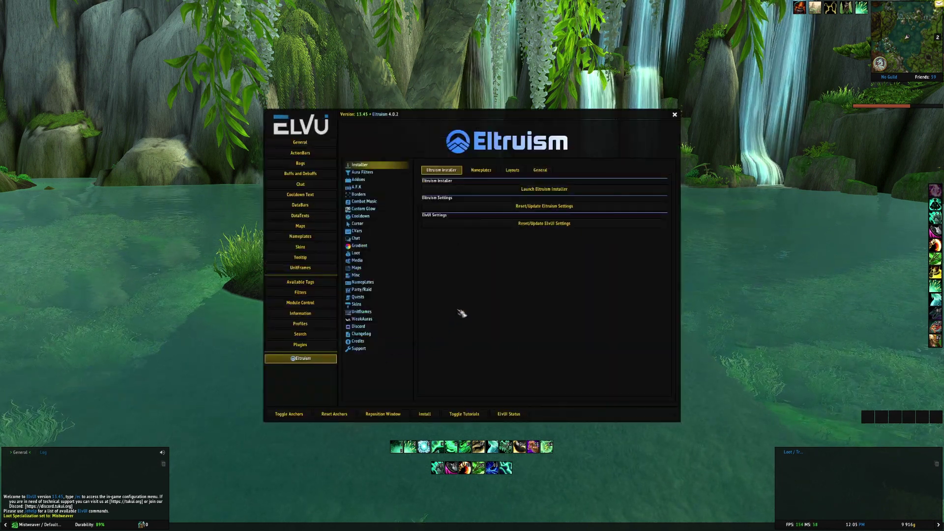
Step: Under Unitframes > Textures, enable Custom Textures and Disable Class Textures while targeting yourself
left_click(381, 312)
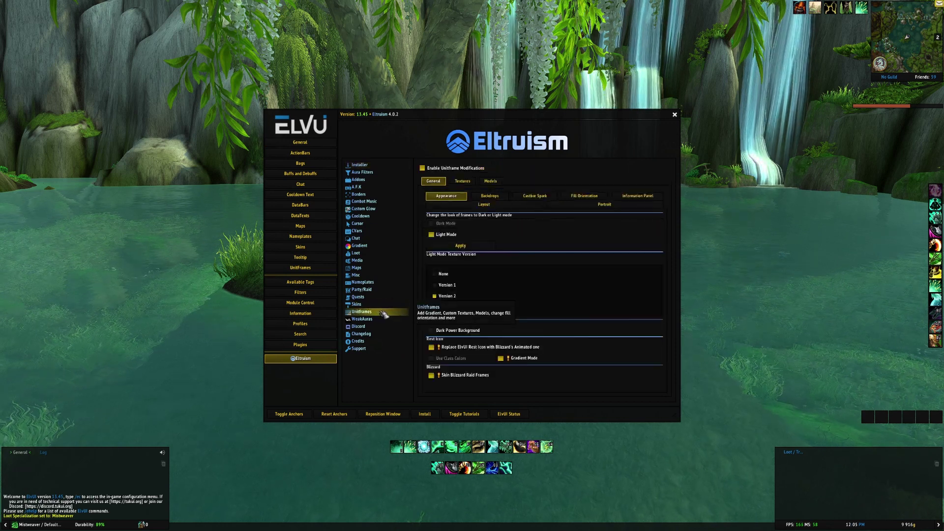
left_click(465, 182)
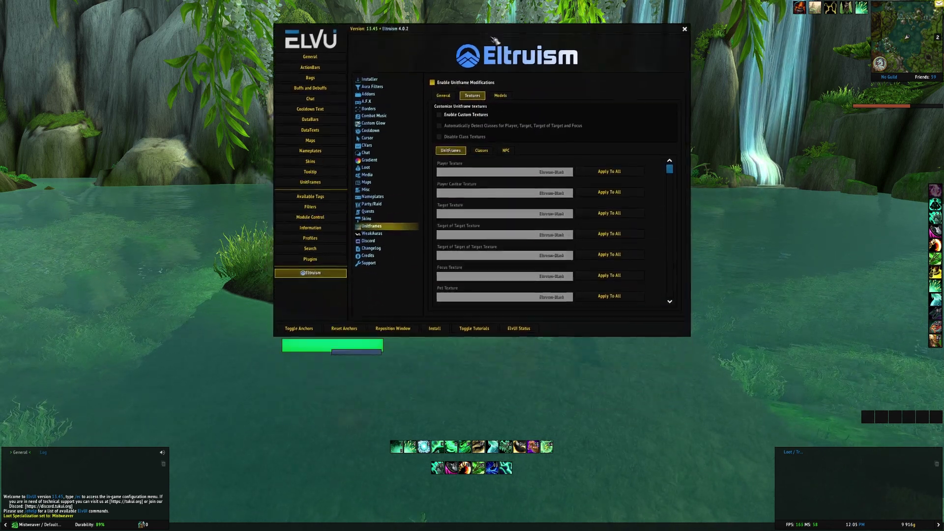
left_click(381, 344)
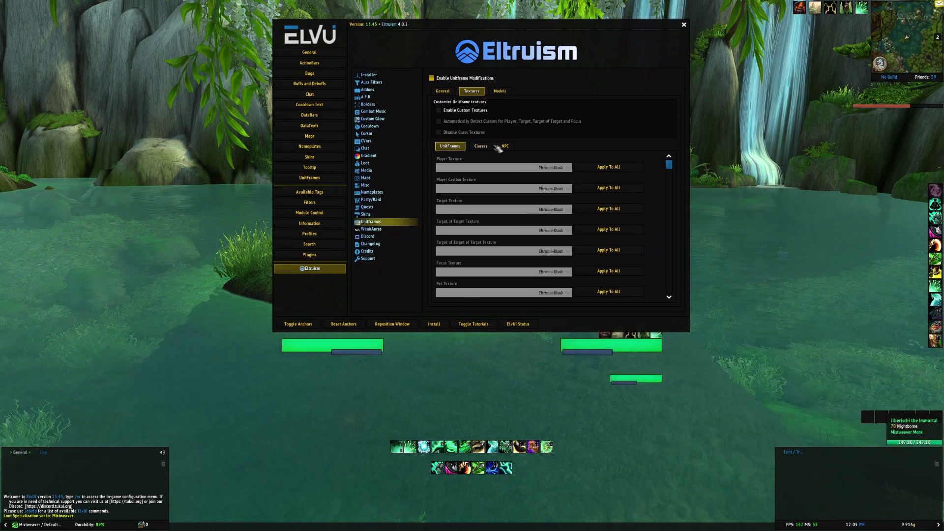
left_click(440, 111)
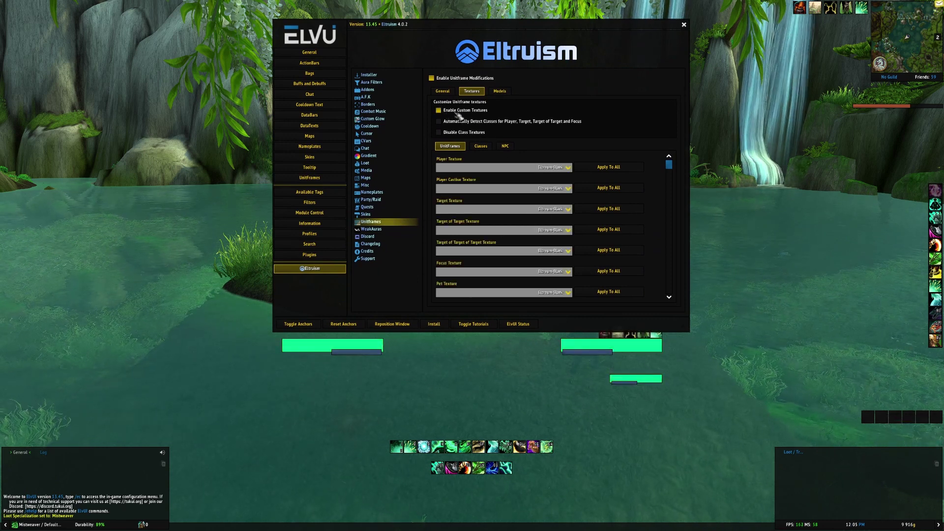
left_click(445, 133)
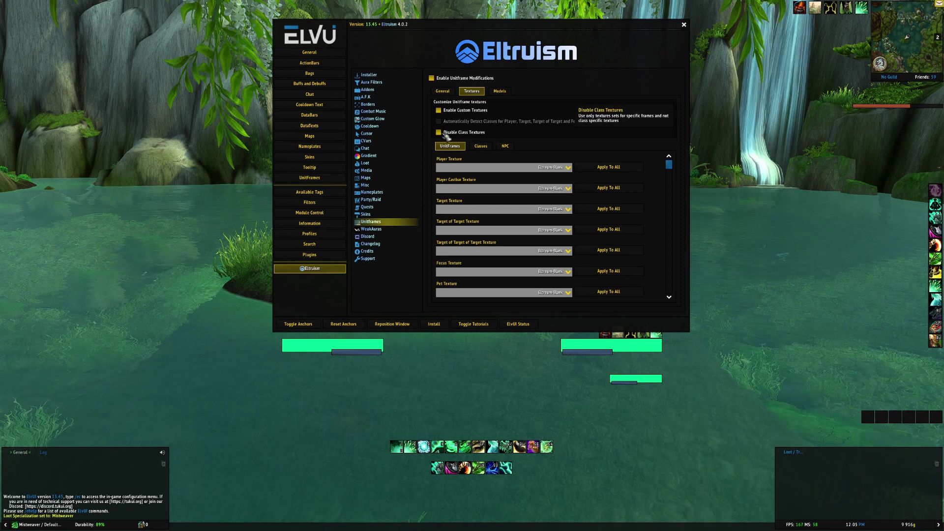
left_click(482, 147)
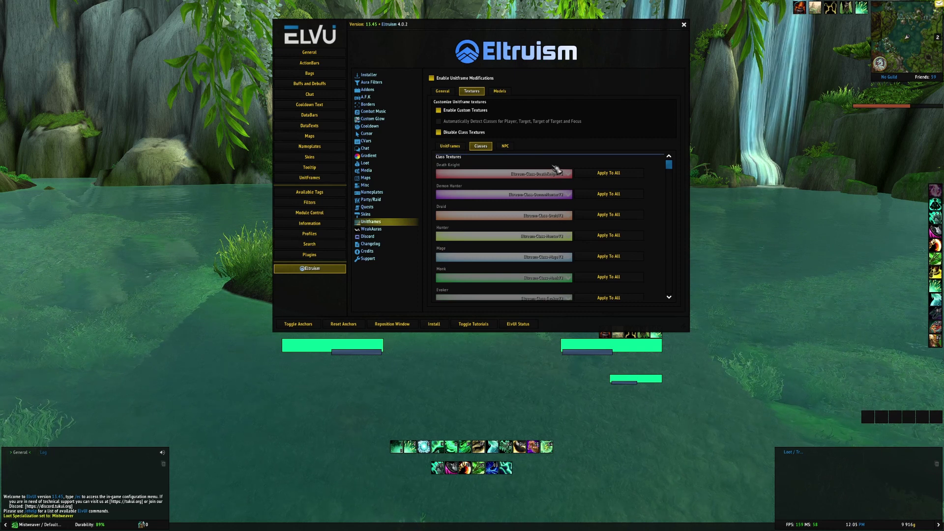
scroll(566, 197, "down", 6)
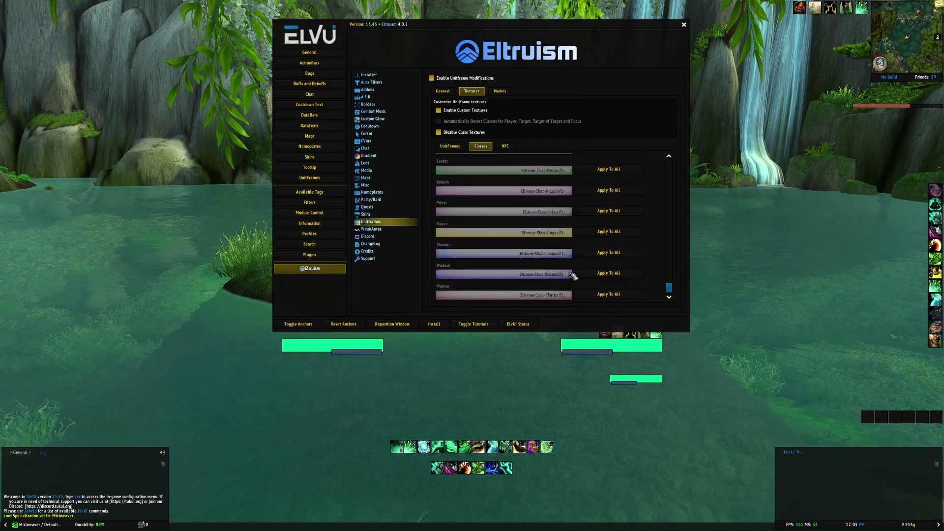
scroll(571, 266, "up", 6)
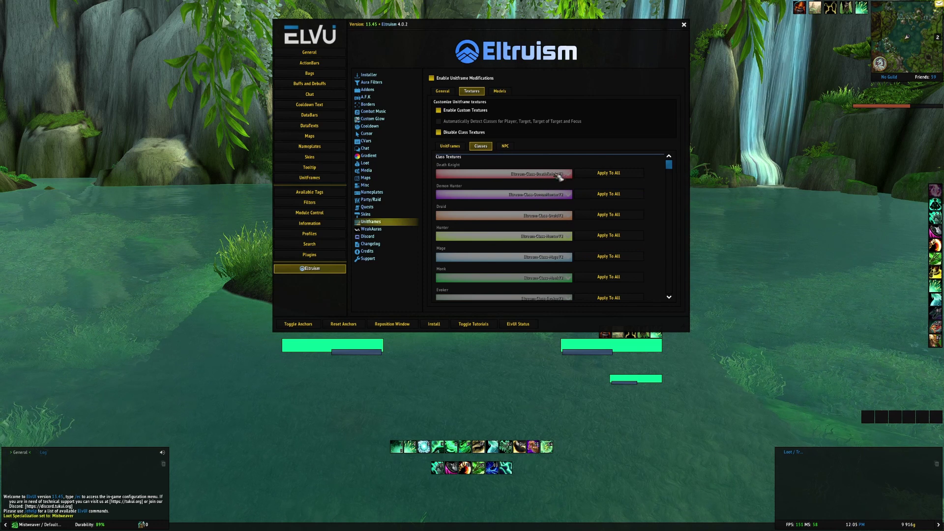
left_click(450, 146)
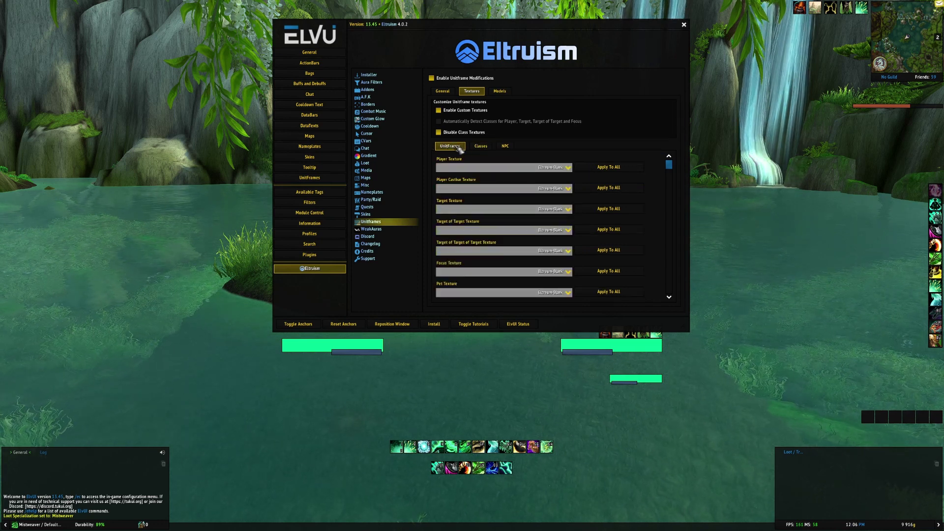
Step: Browse the player frame texture list and keep Eltreum-Blank as its texture
left_click(569, 167)
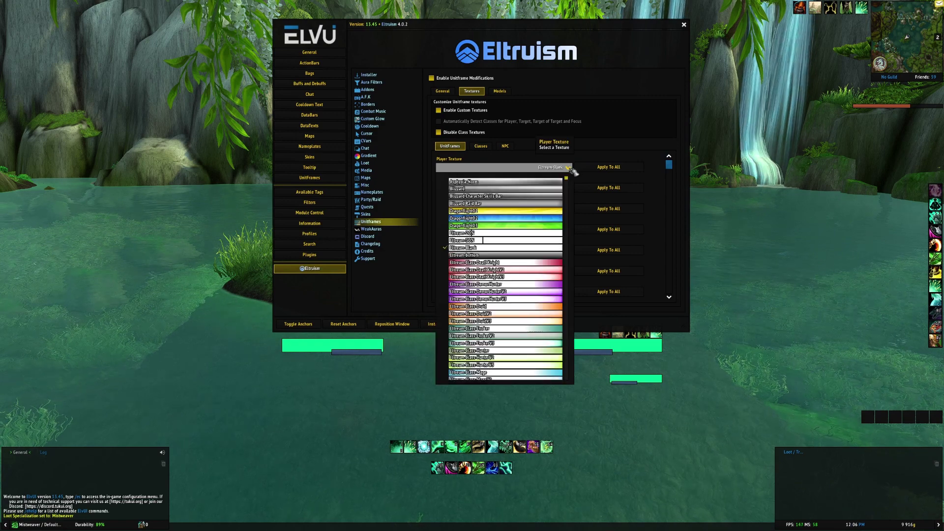
scroll(573, 189, "down", 10)
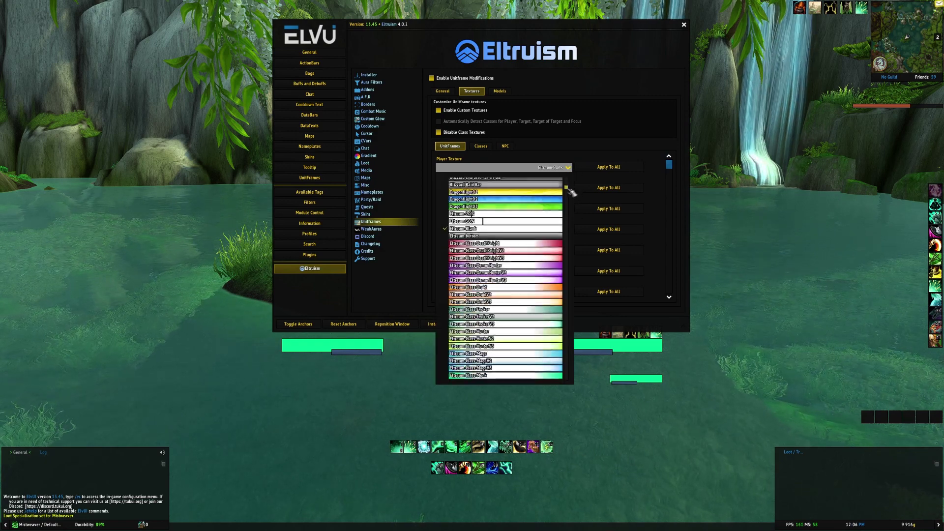
left_click_drag(579, 264, 590, 361)
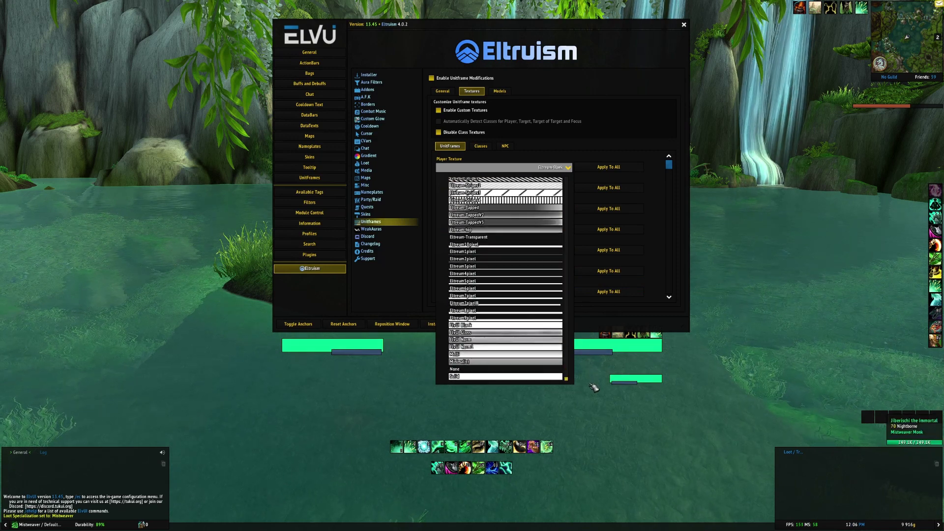
left_click_drag(590, 379, 584, 175)
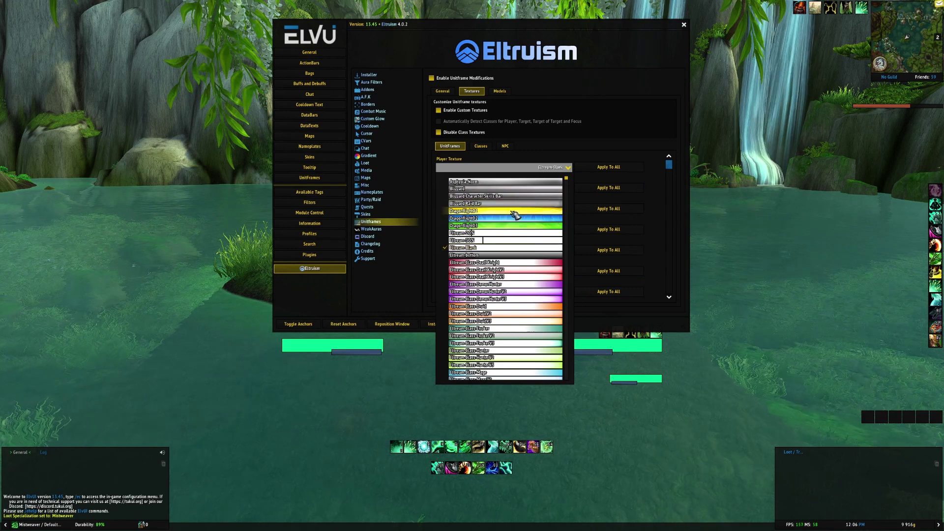
left_click(568, 168)
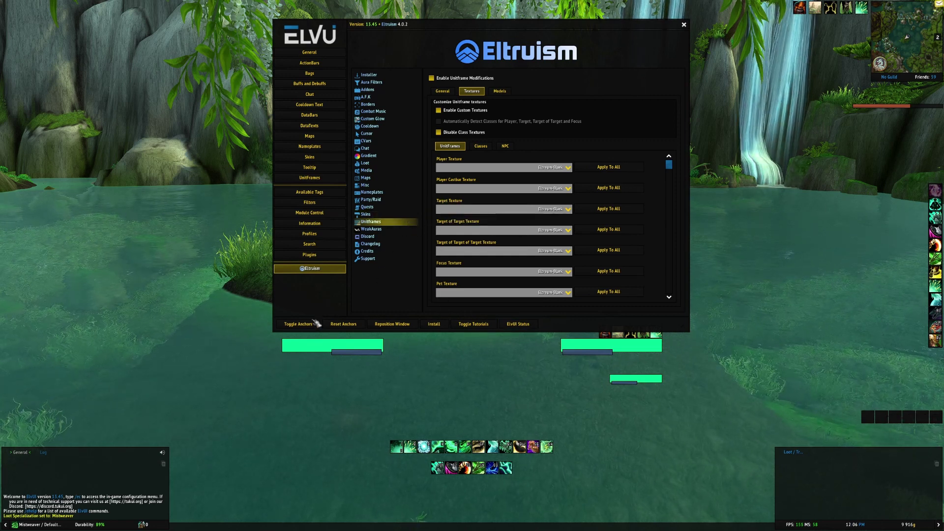
Step: Enable general shadows plus aura, nameplate aura and nameplate castbar shadows
left_click(368, 215)
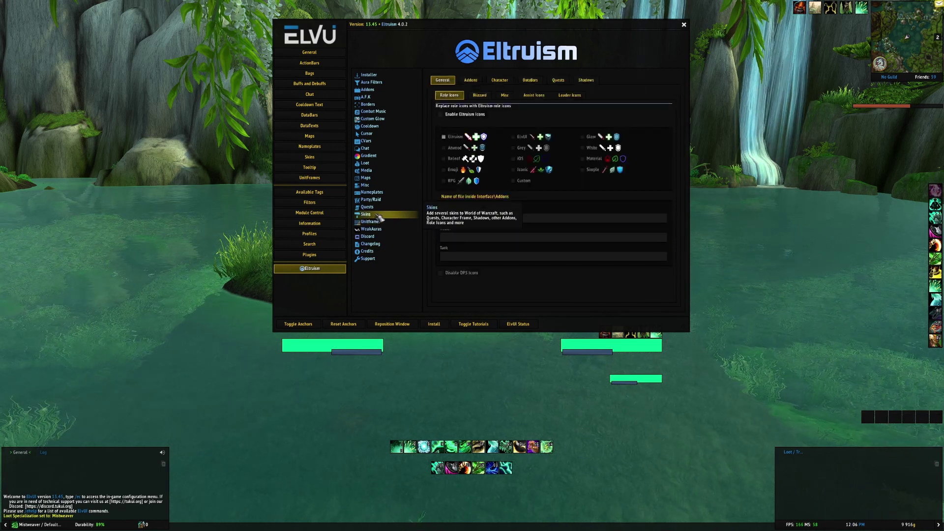
left_click(587, 81)
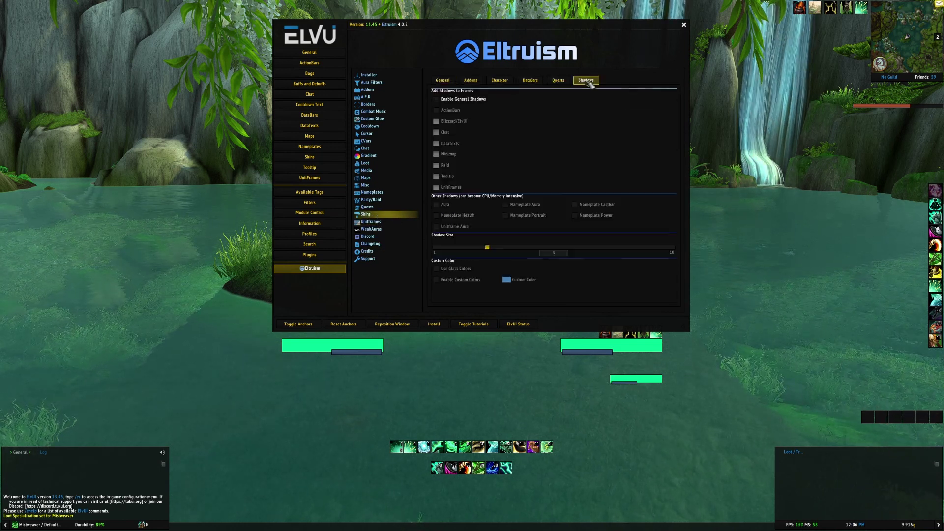
left_click(482, 100)
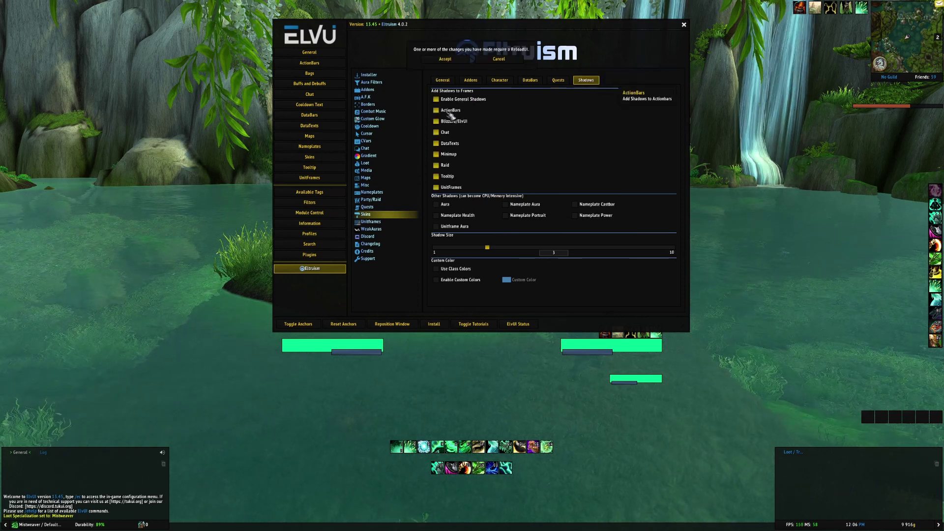
left_click(445, 205)
left_click(520, 205)
left_click(595, 204)
Step: Add nameplate health, portrait, power and unit frame aura shadows, set size 4, and reload
left_click(456, 215)
left_click(517, 216)
left_click(596, 217)
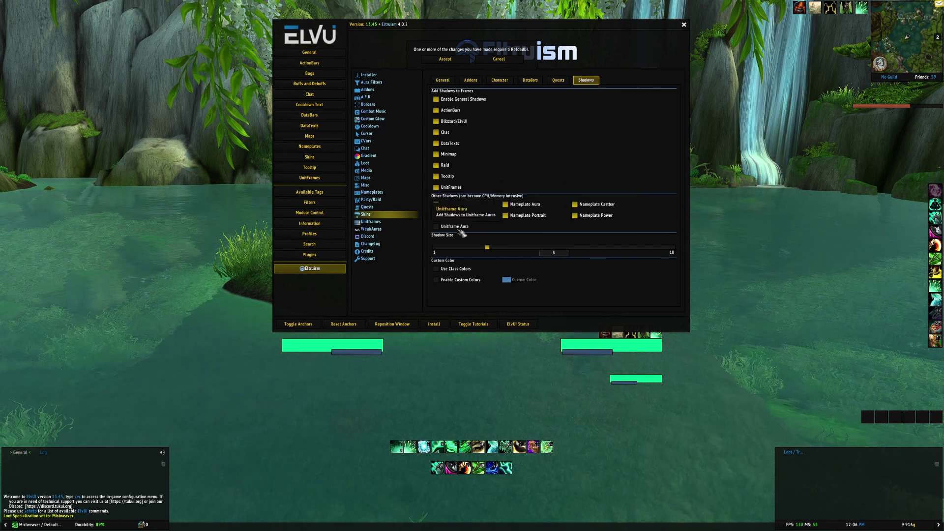
left_click(460, 229)
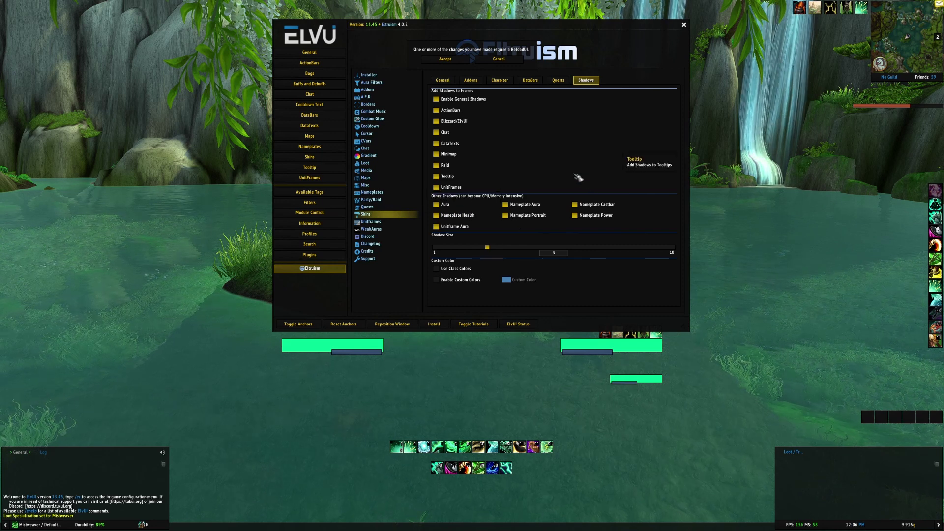
left_click(523, 247)
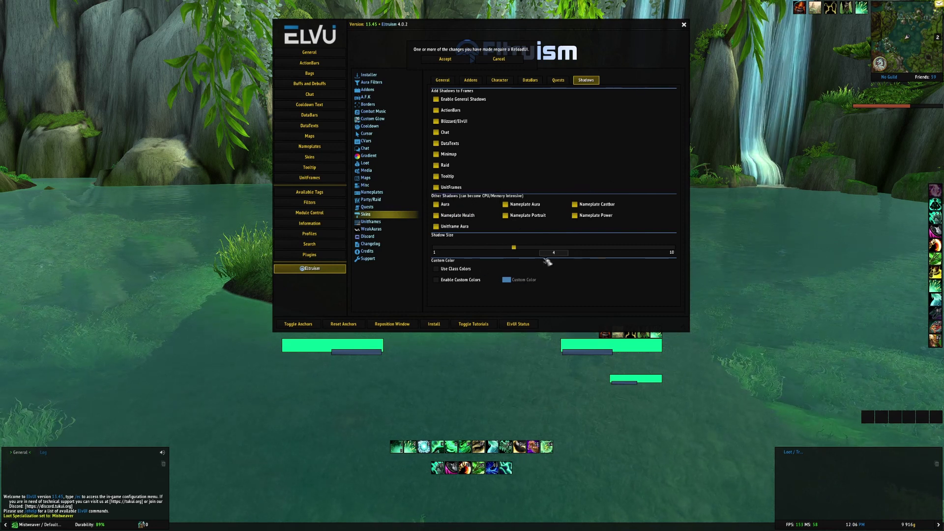
key("Return")
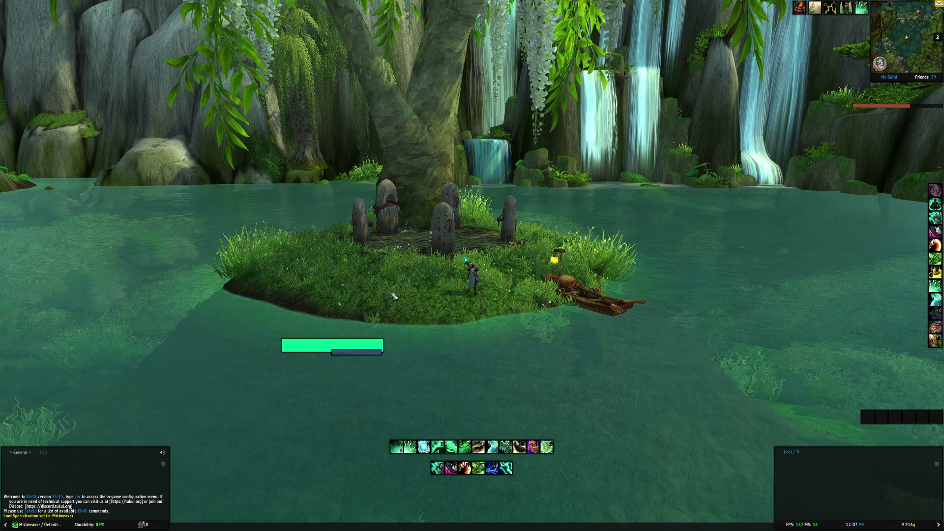
Step: Target yourself, open ElvUI's Eltruism Gradient page, and move the window higher
left_click(353, 348)
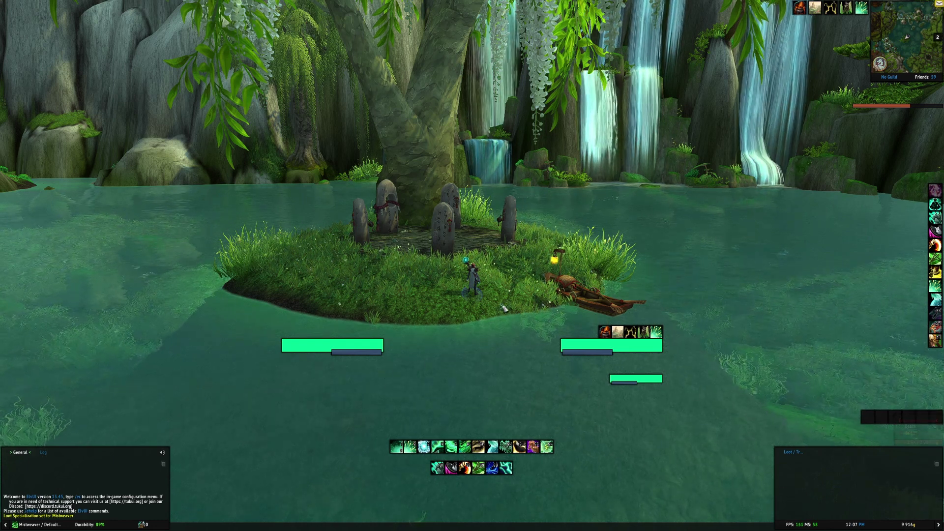
key("Escape")
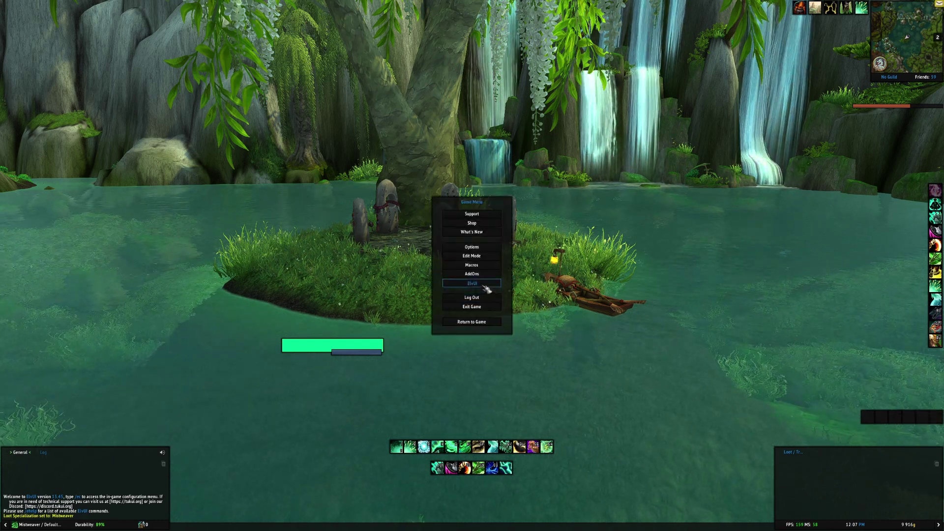
left_click(484, 285)
left_click(301, 358)
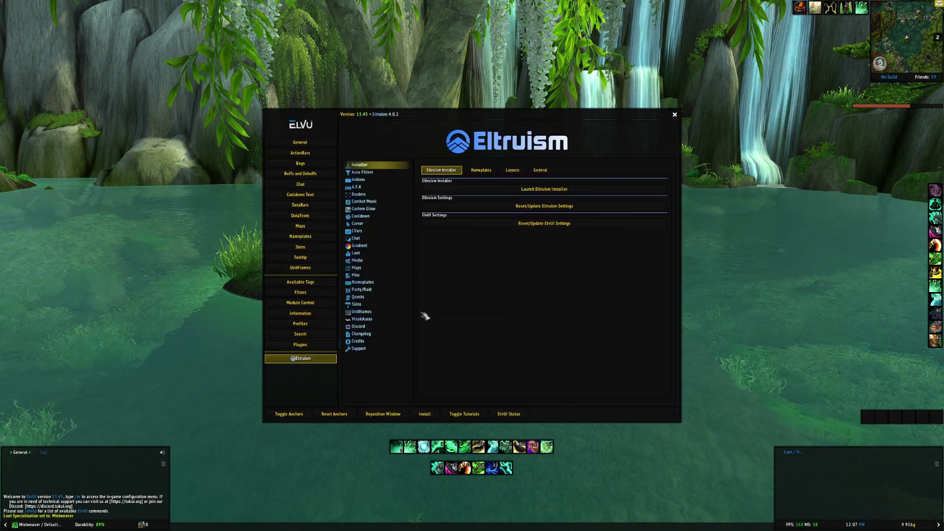
left_click(360, 246)
left_click_drag(473, 117, 458, 21)
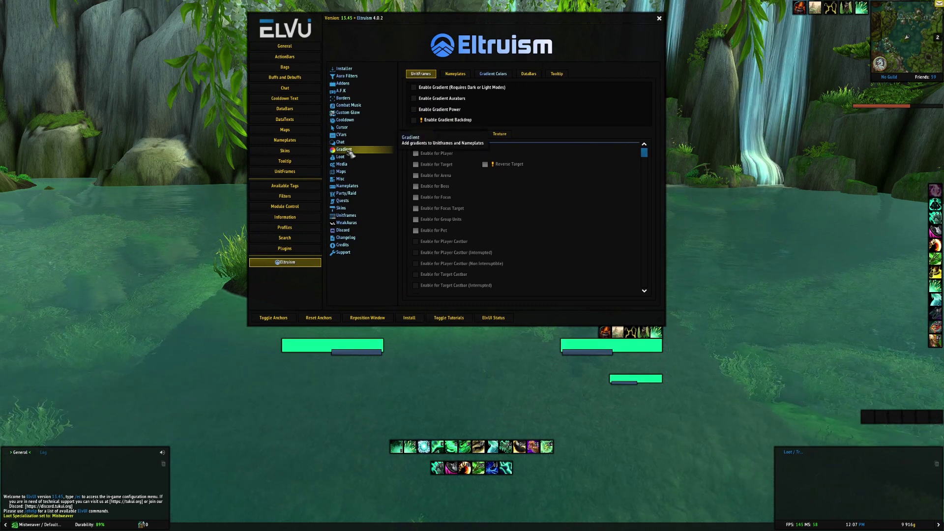
Step: Enable unit frame and power gradients, plus normal and interrupted player castbar gradients, previewing with a cast
left_click(431, 88)
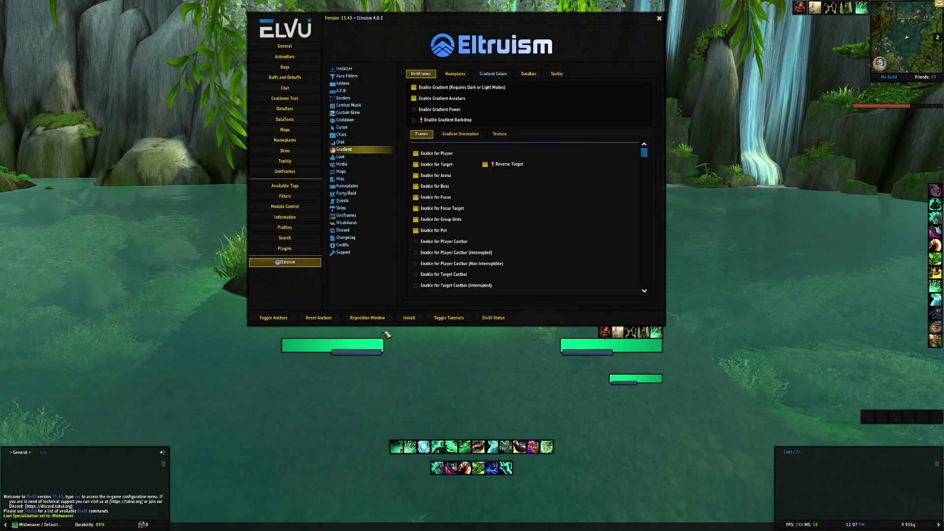
left_click(424, 110)
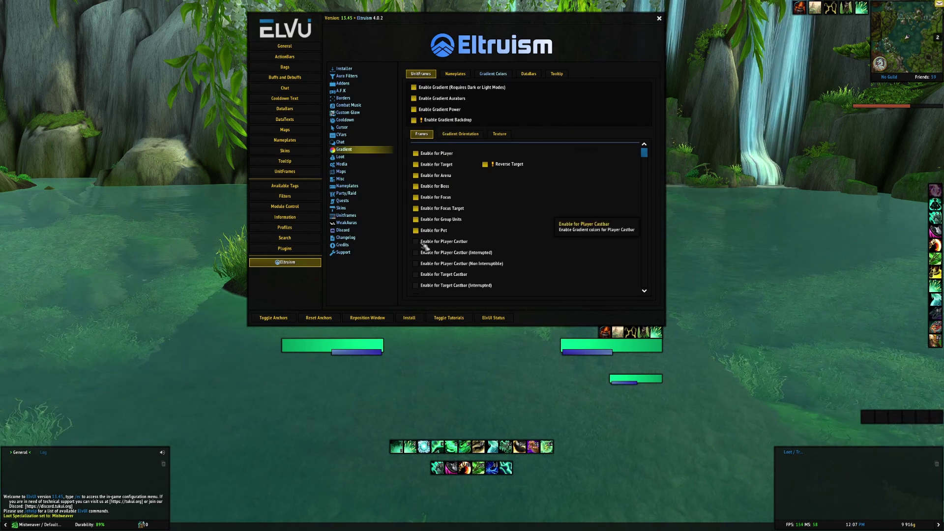
left_click(438, 244)
left_click(440, 252)
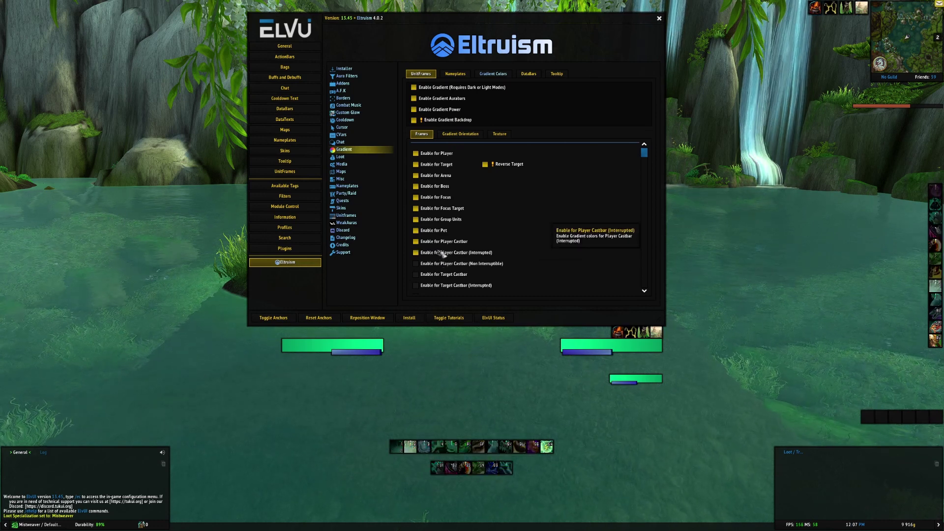
key("1")
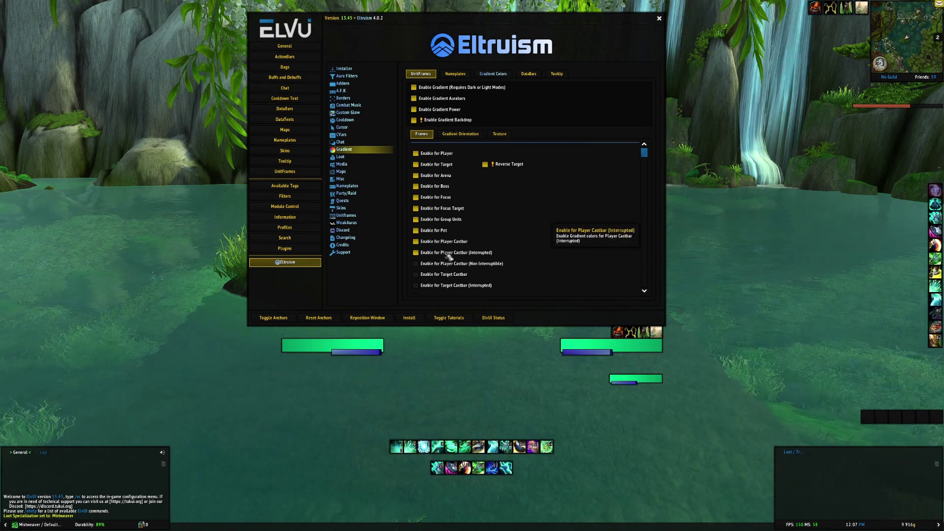
Step: Enable normal and interrupted target castbar gradients, then view Gradient Orientation, Horizontal for health and power
left_click(449, 274)
left_click(443, 285)
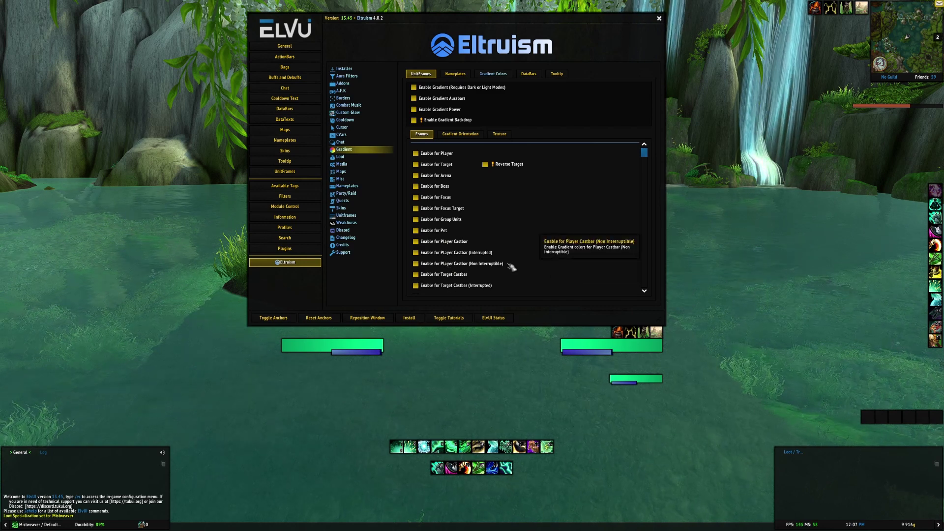
scroll(450, 273, "down", 1)
scroll(455, 273, "up", 1)
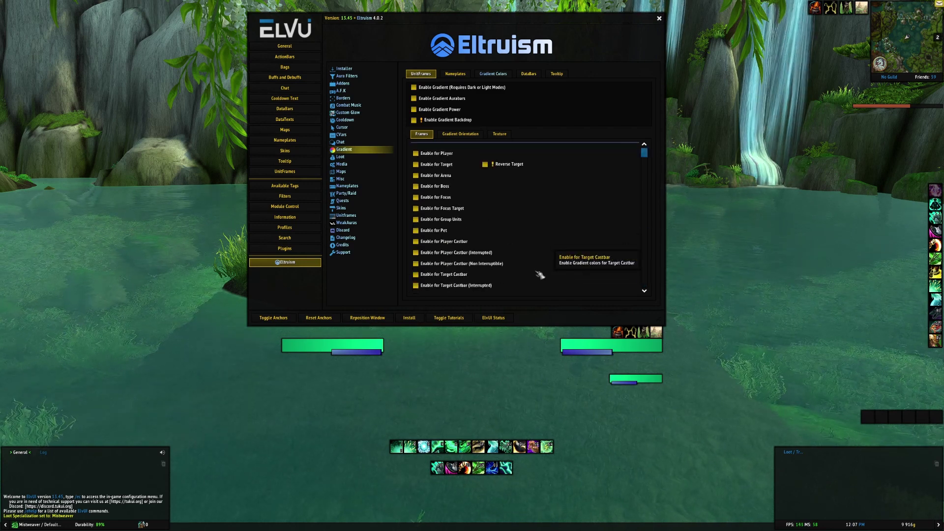
left_click(463, 135)
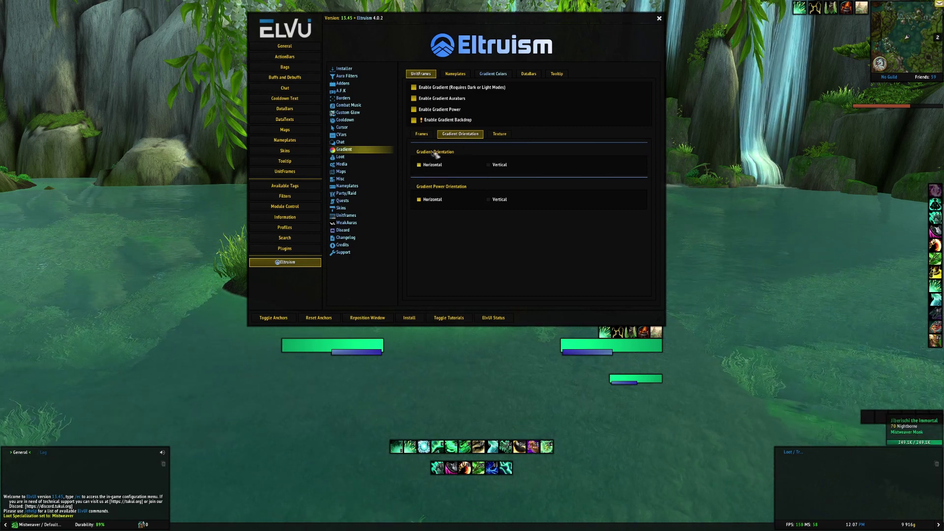
Step: Set the nameplate gradient orientation to Horizontal and accept the ReloadUI prompt
left_click(466, 74)
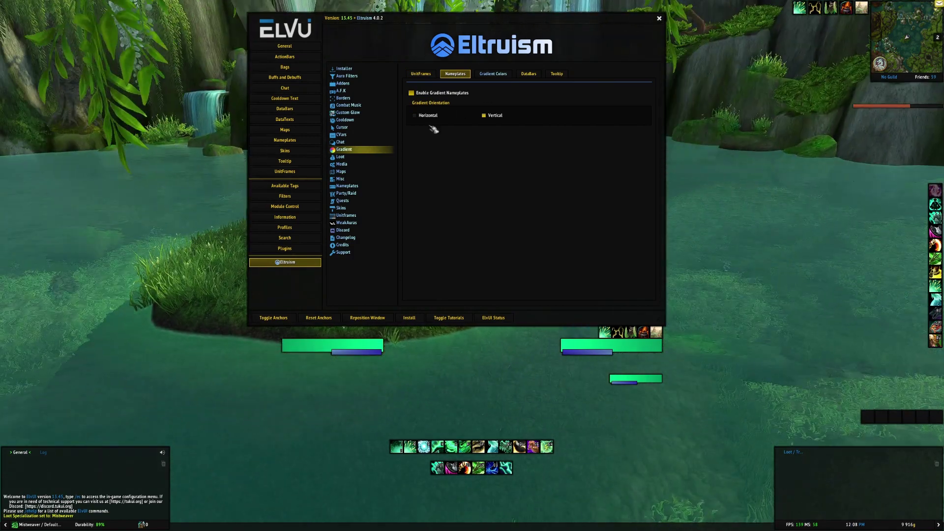
left_click(423, 116)
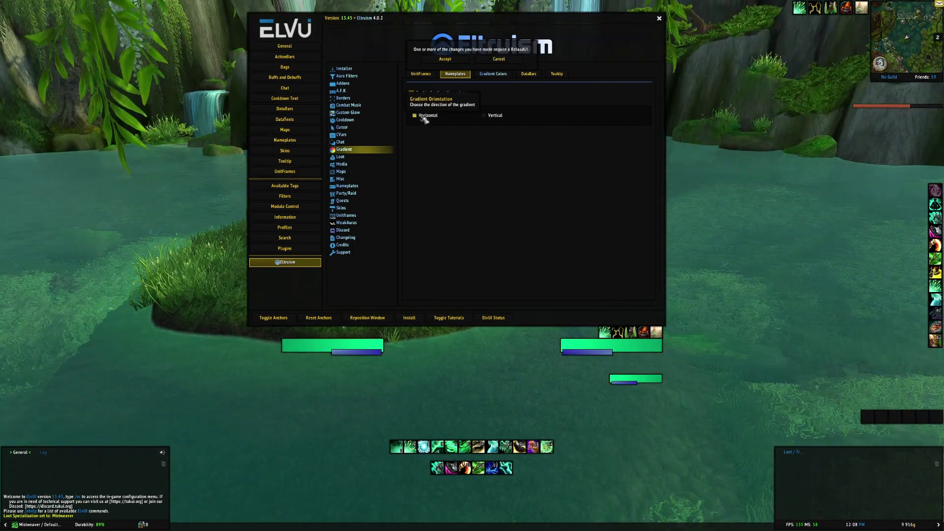
left_click(450, 63)
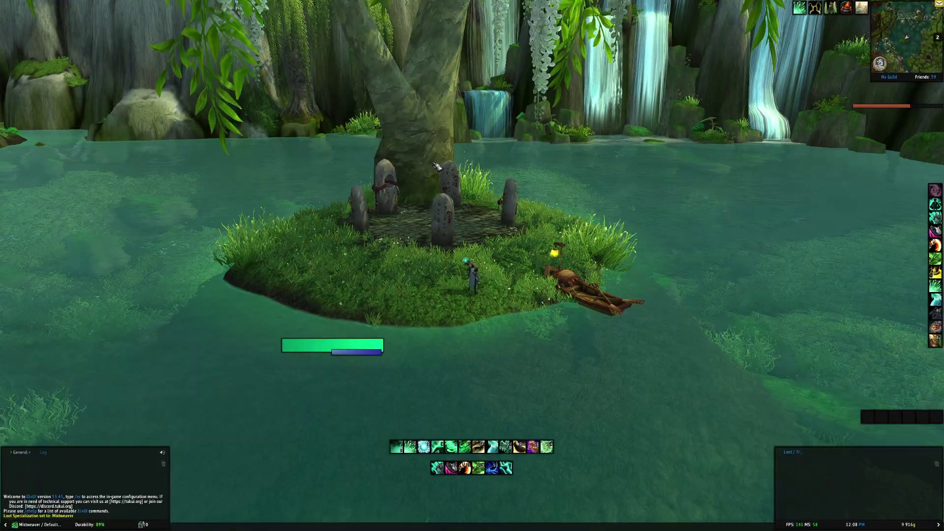
Step: Reopen Eltruism's Gradient Colors page in ElvUI and move the window to the top
key("Escape")
left_click(484, 282)
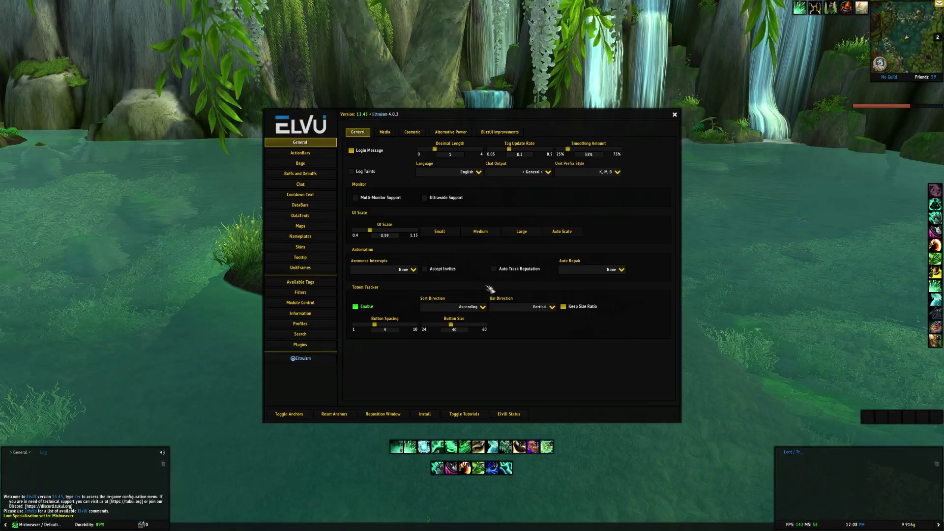
left_click(305, 358)
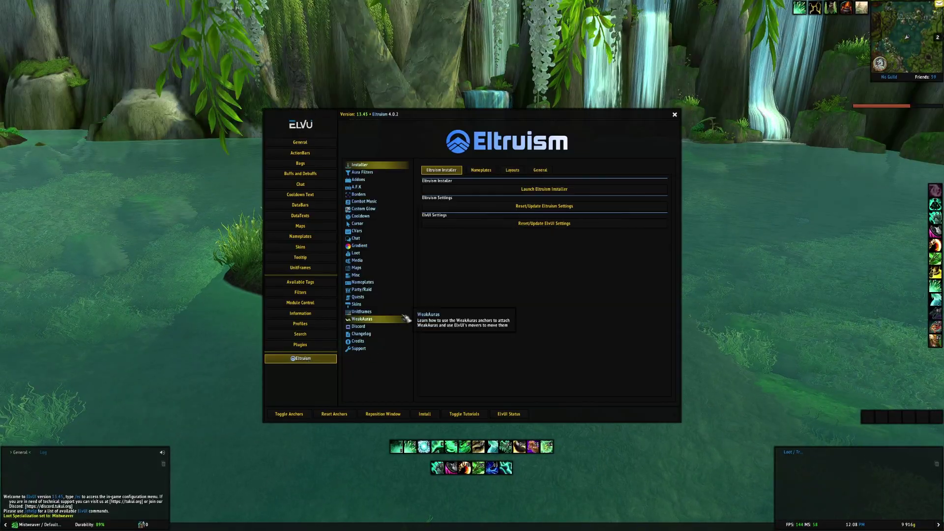
left_click(374, 245)
left_click(509, 170)
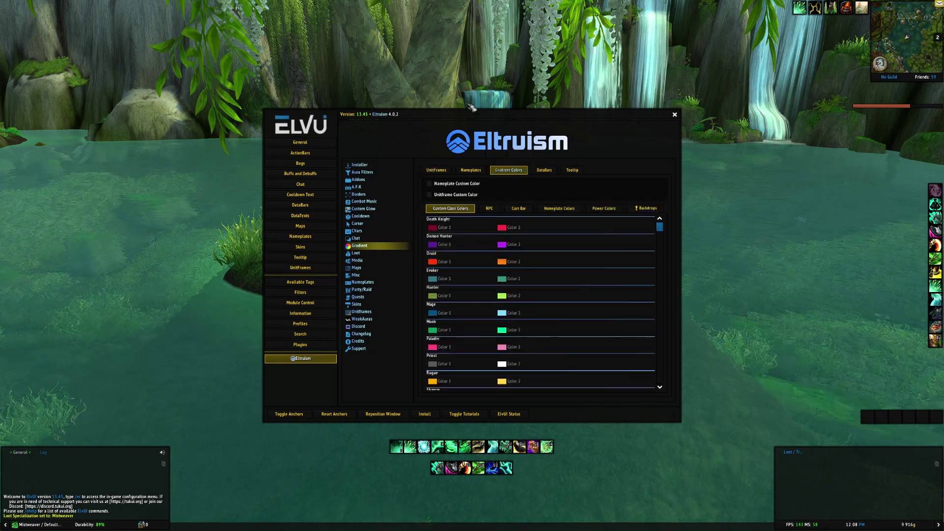
left_click_drag(477, 117, 481, 45)
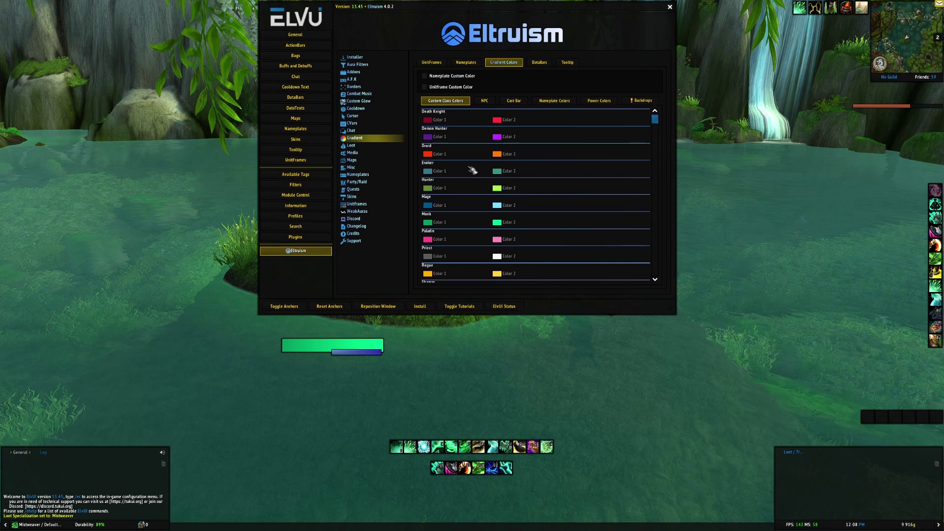
Step: Enable custom nameplate gradient colours, target yourself, and start editing Monk Color 1
left_click(453, 79)
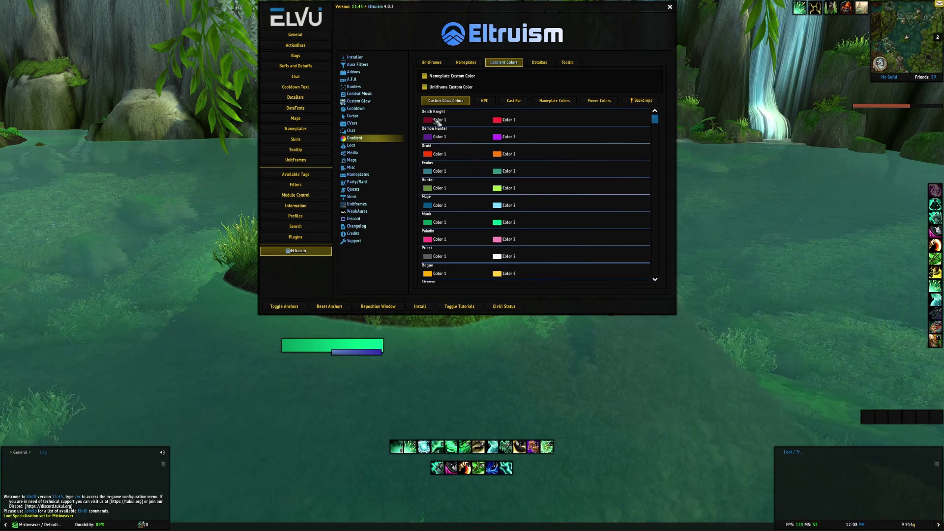
left_click(337, 352)
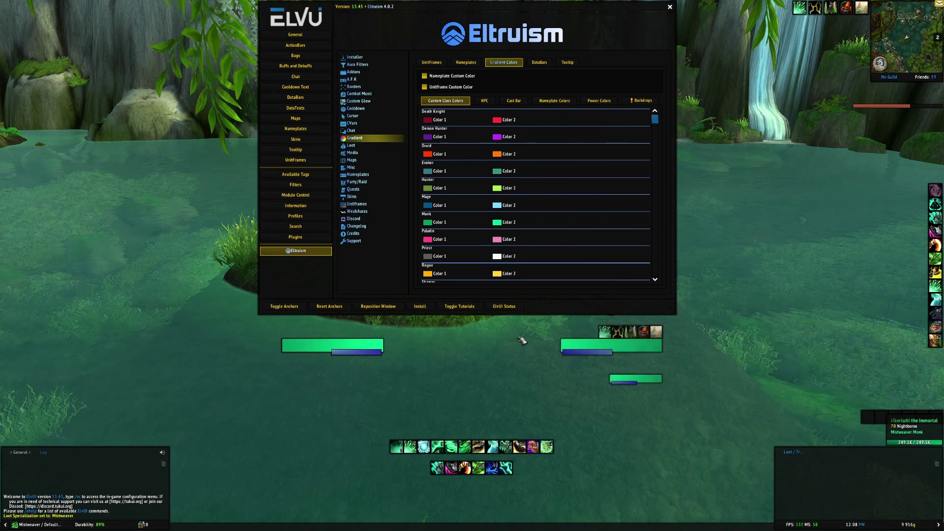
left_click(442, 222)
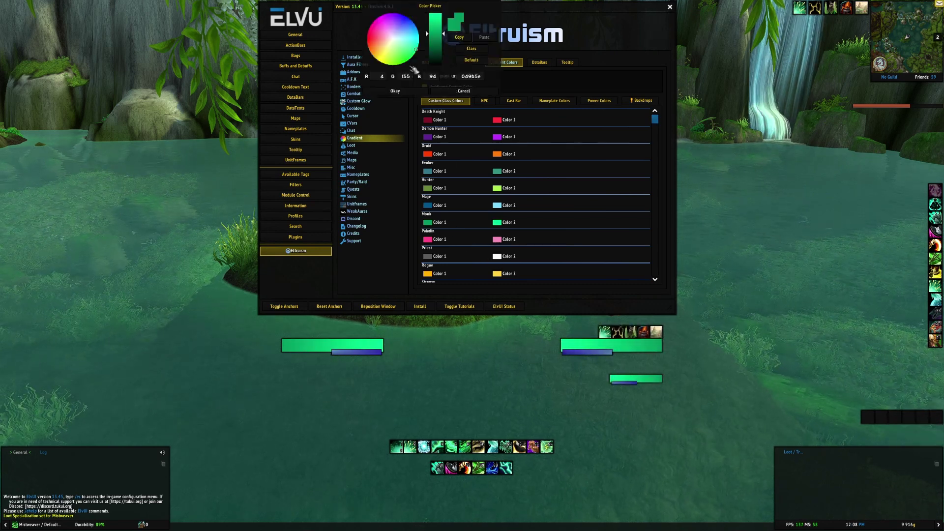